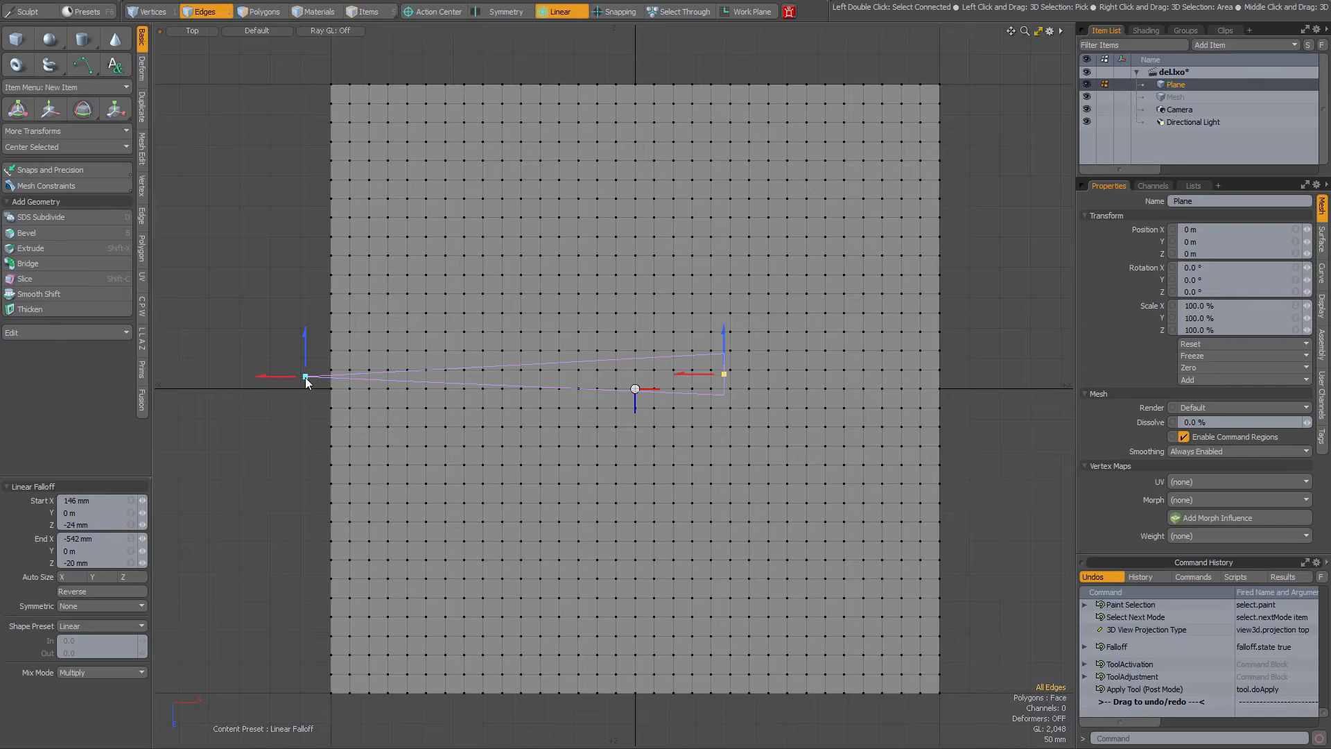
Move the plane's mesh through the existing linear falloff by about -64 mm in X and 24 mm in Z.
key("w")
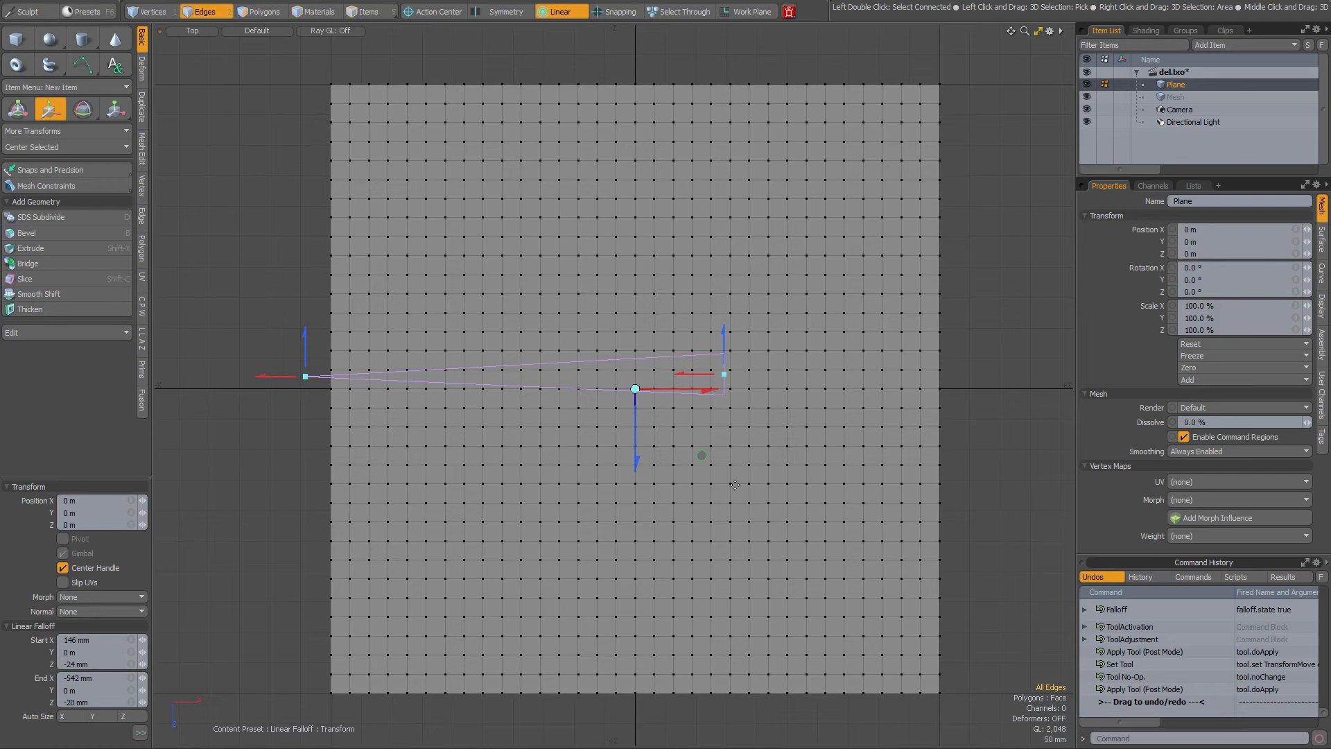
left_click_drag(635, 464, 663, 468)
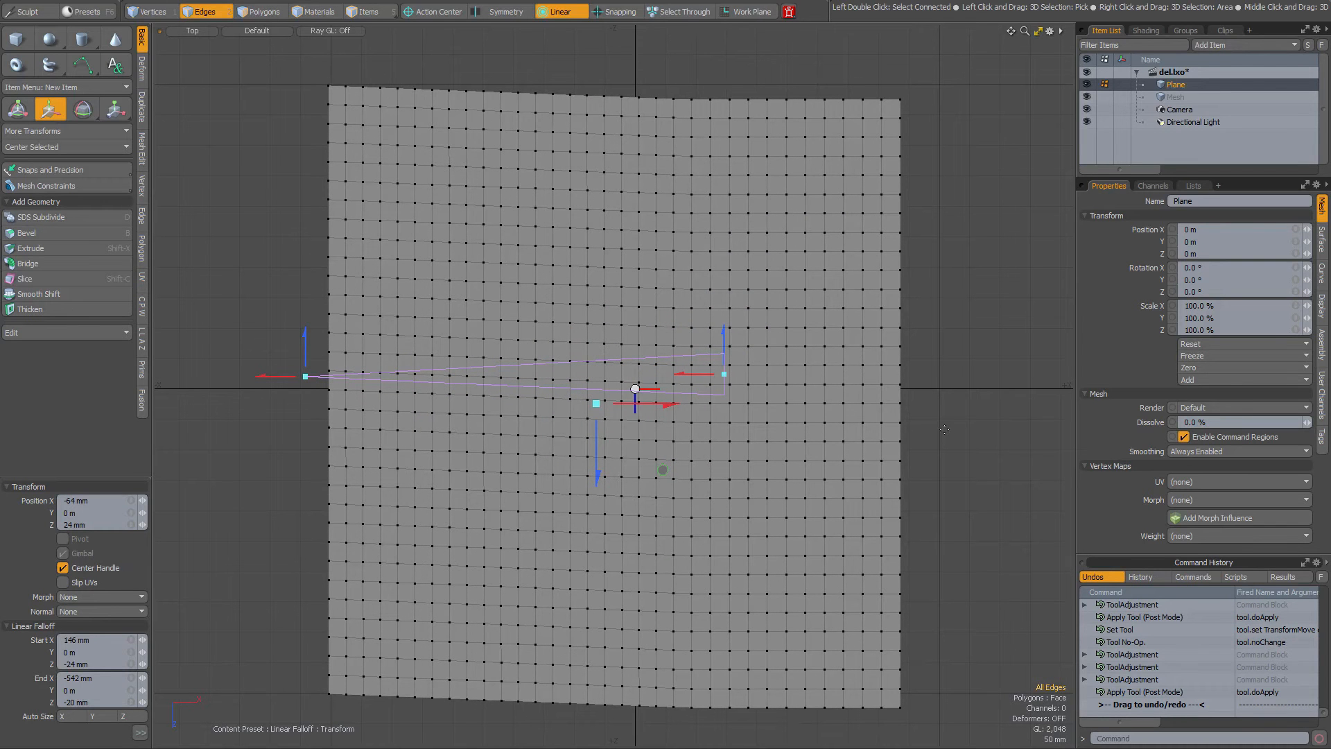
Shift the mesh with axis-constrained moves through the same falloff, about -6 mm in Z and about -354 mm in X.
key("ctrl")
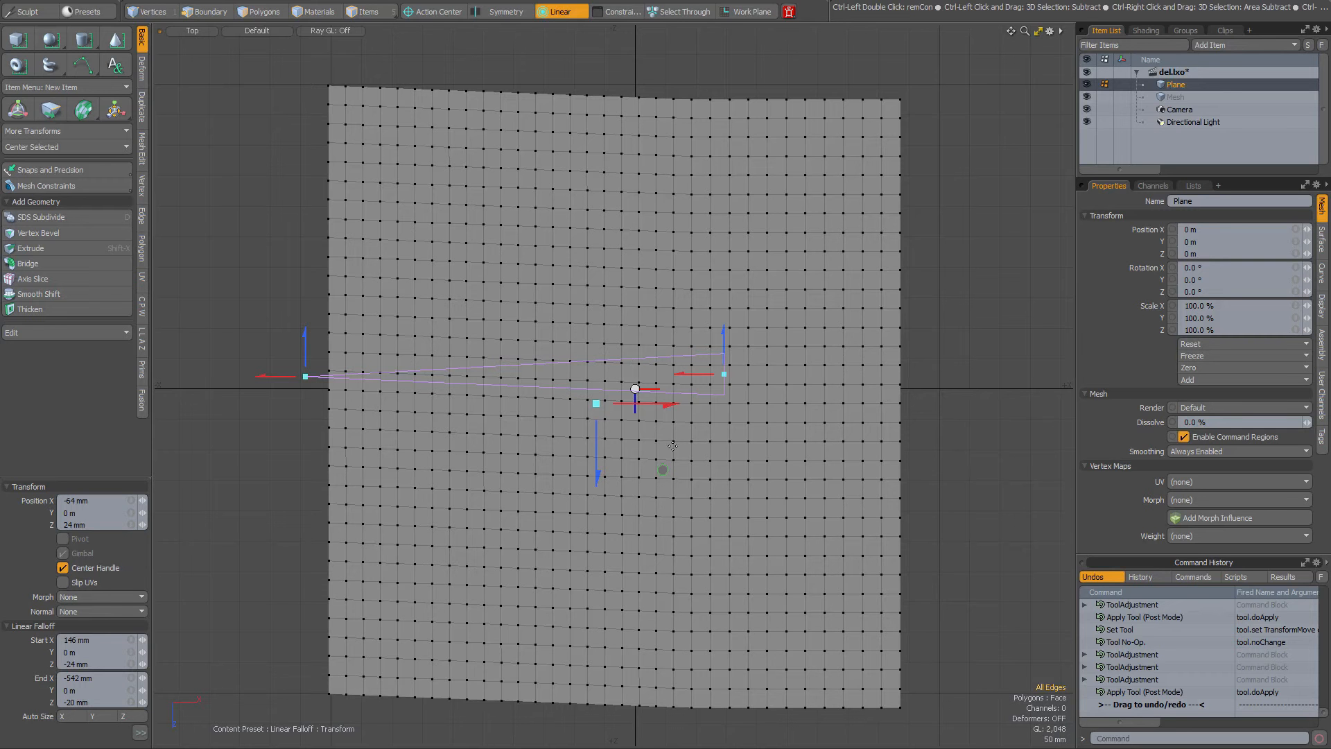
left_click(972, 447)
key("ctrl+z")
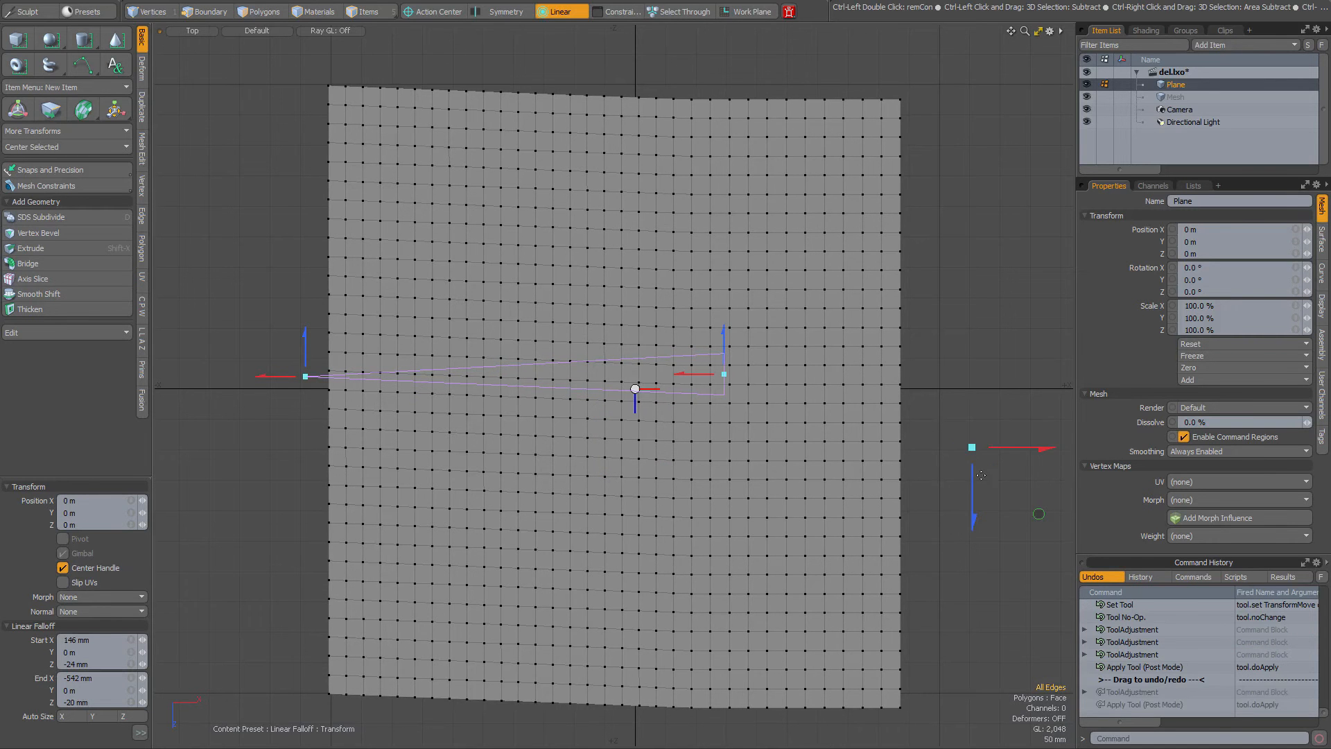
left_click_drag(989, 447, 990, 519)
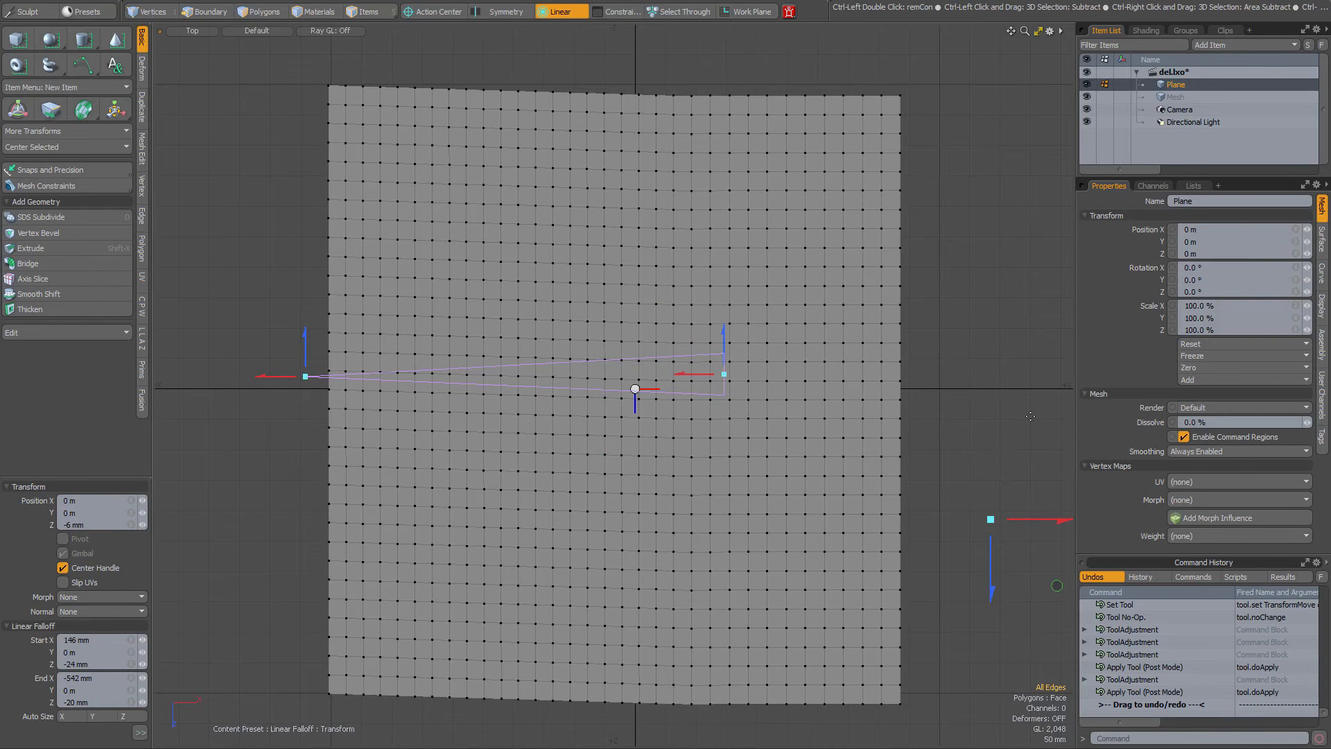
left_click_drag(1031, 416, 1012, 312)
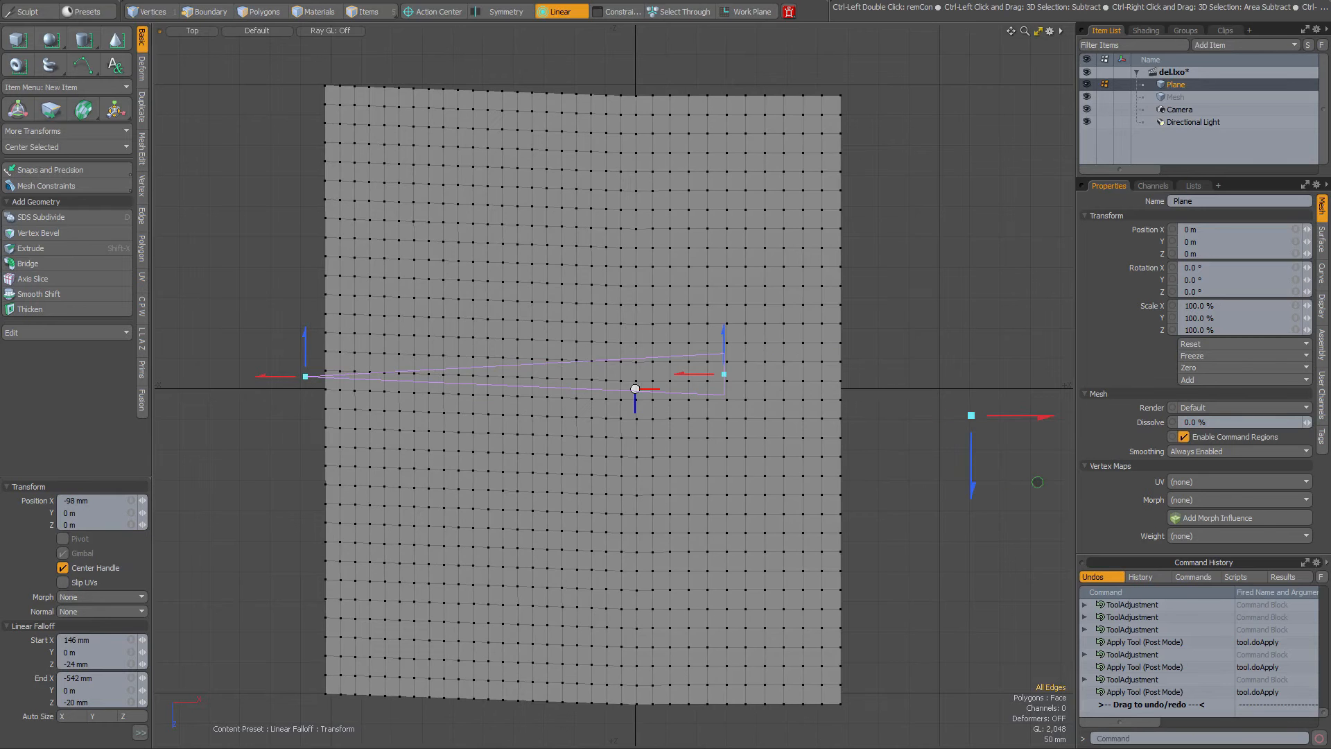
left_click_drag(1019, 416, 863, 416)
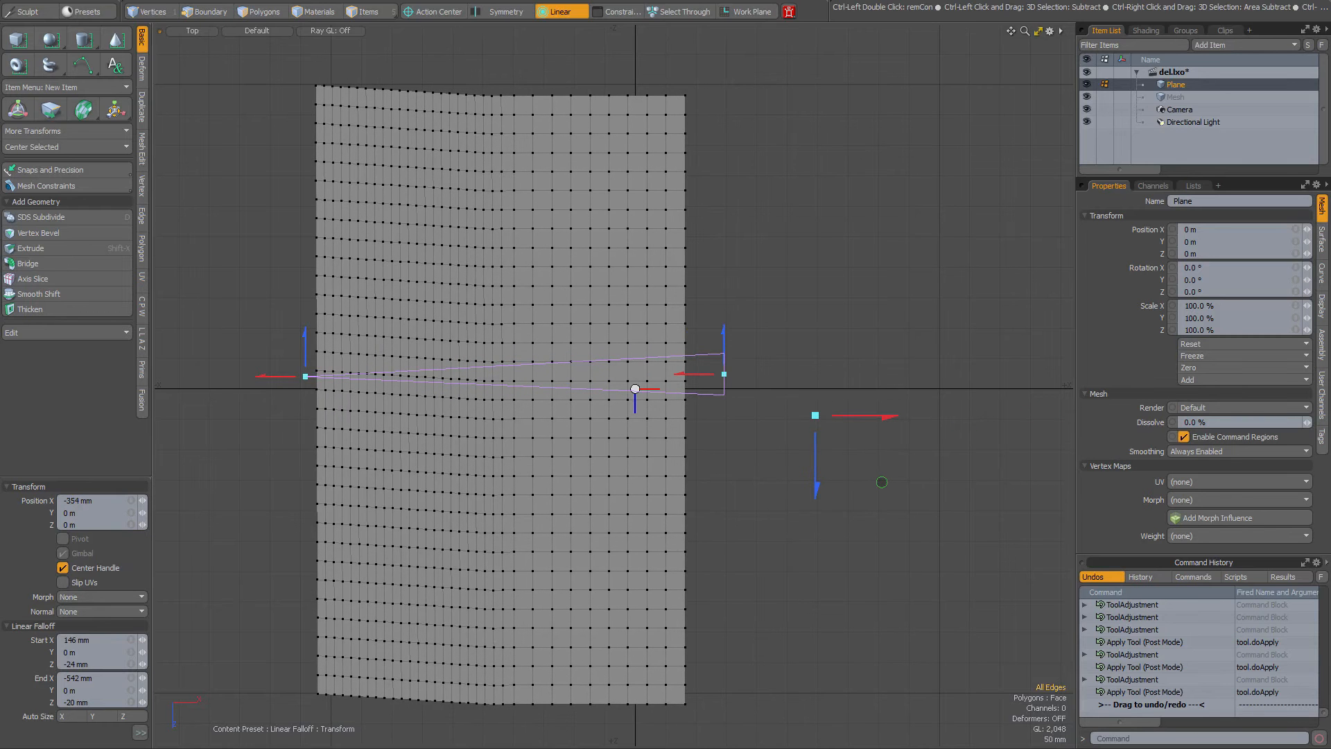
Move the mesh about 24 mm in X and -182 mm in Z through a newly drawn horizontal falloff, shifting its start to about X 20 mm, Z -140 mm.
key("2")
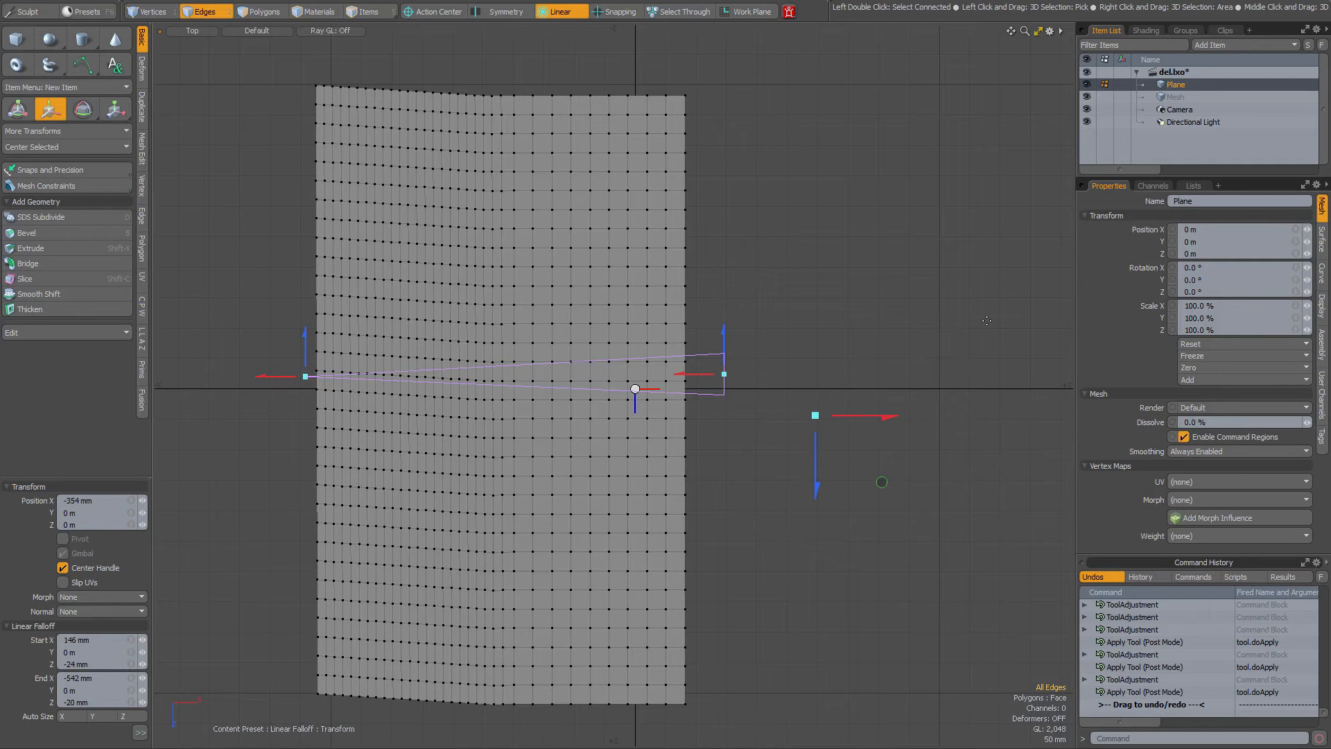
left_click_drag(456, 265, 735, 270, "shift")
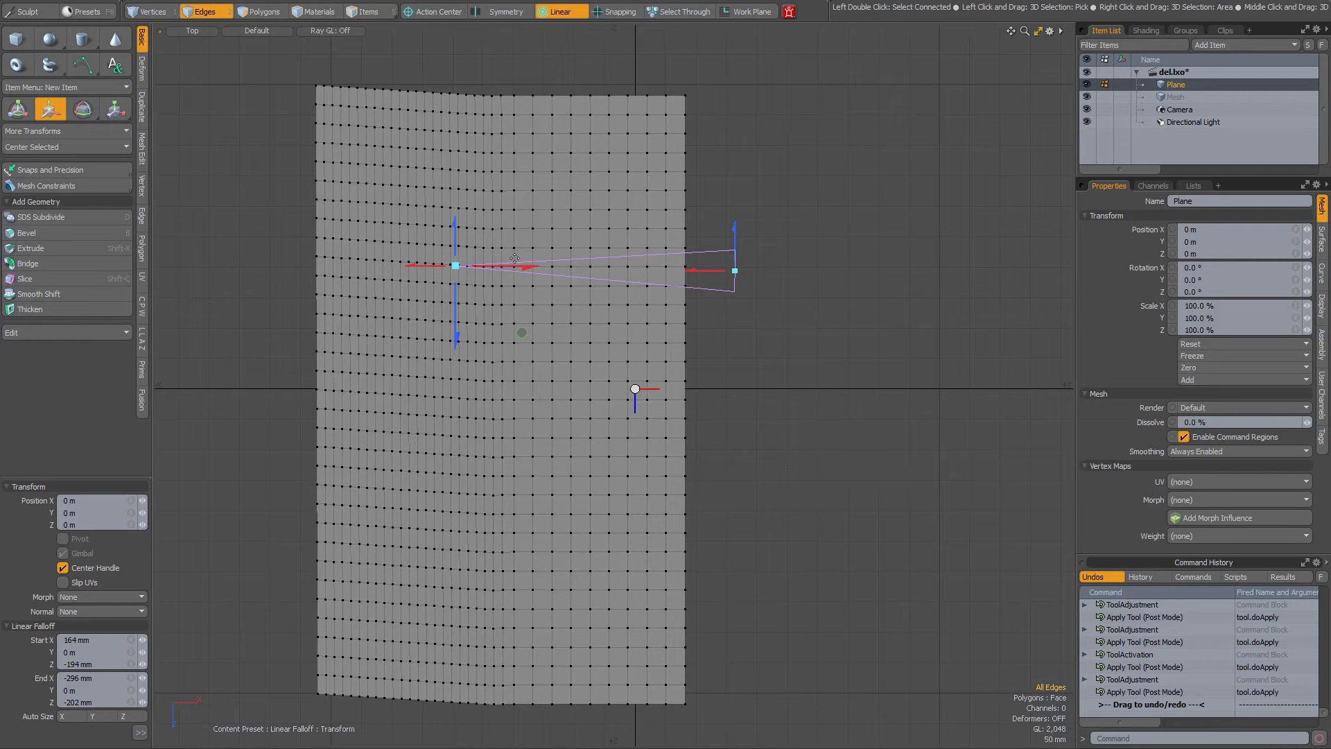
left_click_drag(846, 334, 859, 226)
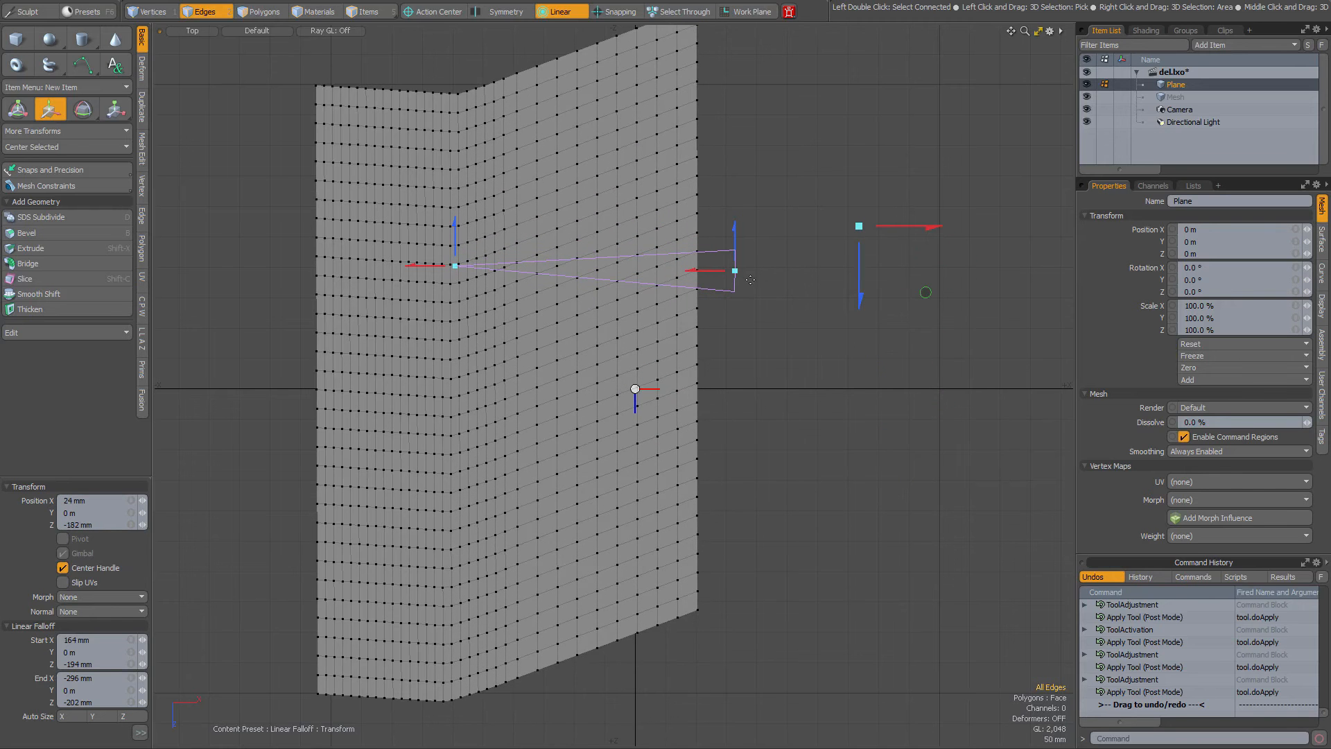
left_click_drag(737, 276, 647, 303)
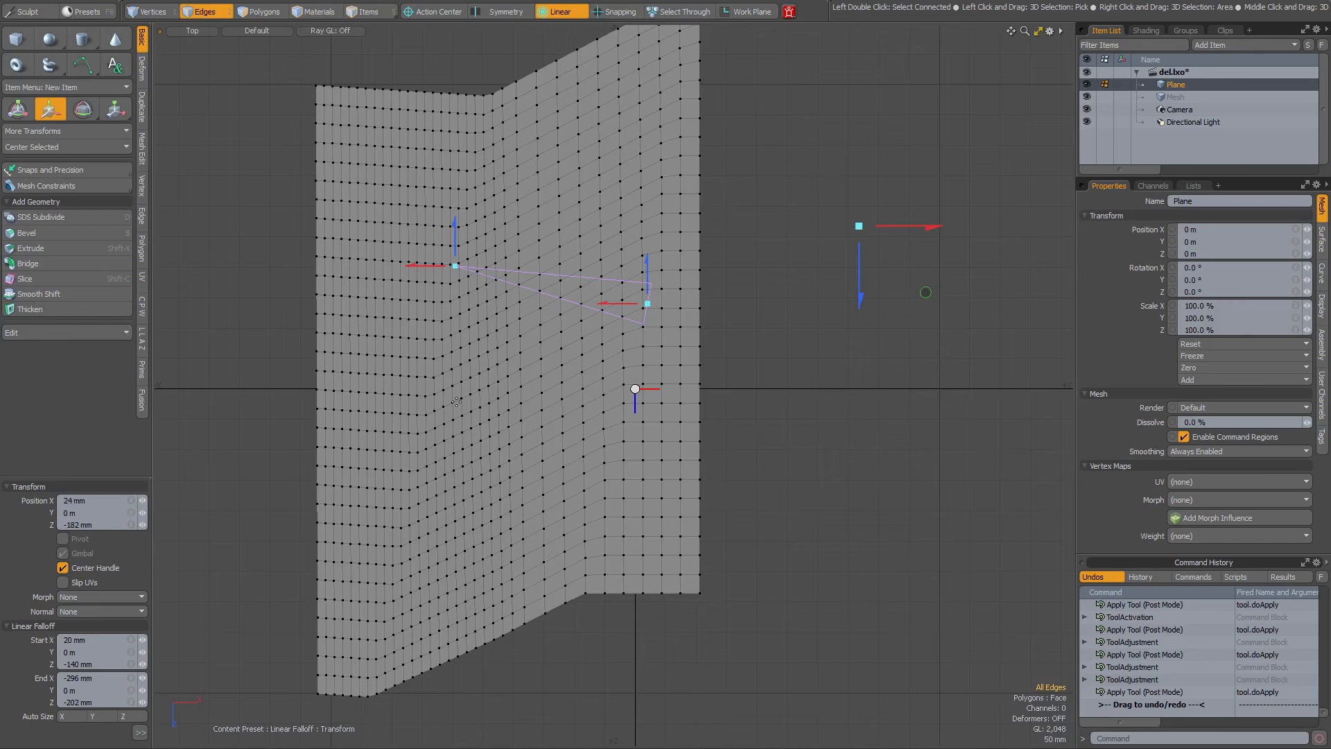
Move the mesh about -20 mm, -192 mm in X, Z with a new left-side falloff, then adjust it from X -458, Z 6 to X -312, Z 30 mm.
left_click_drag(457, 401, 264, 404)
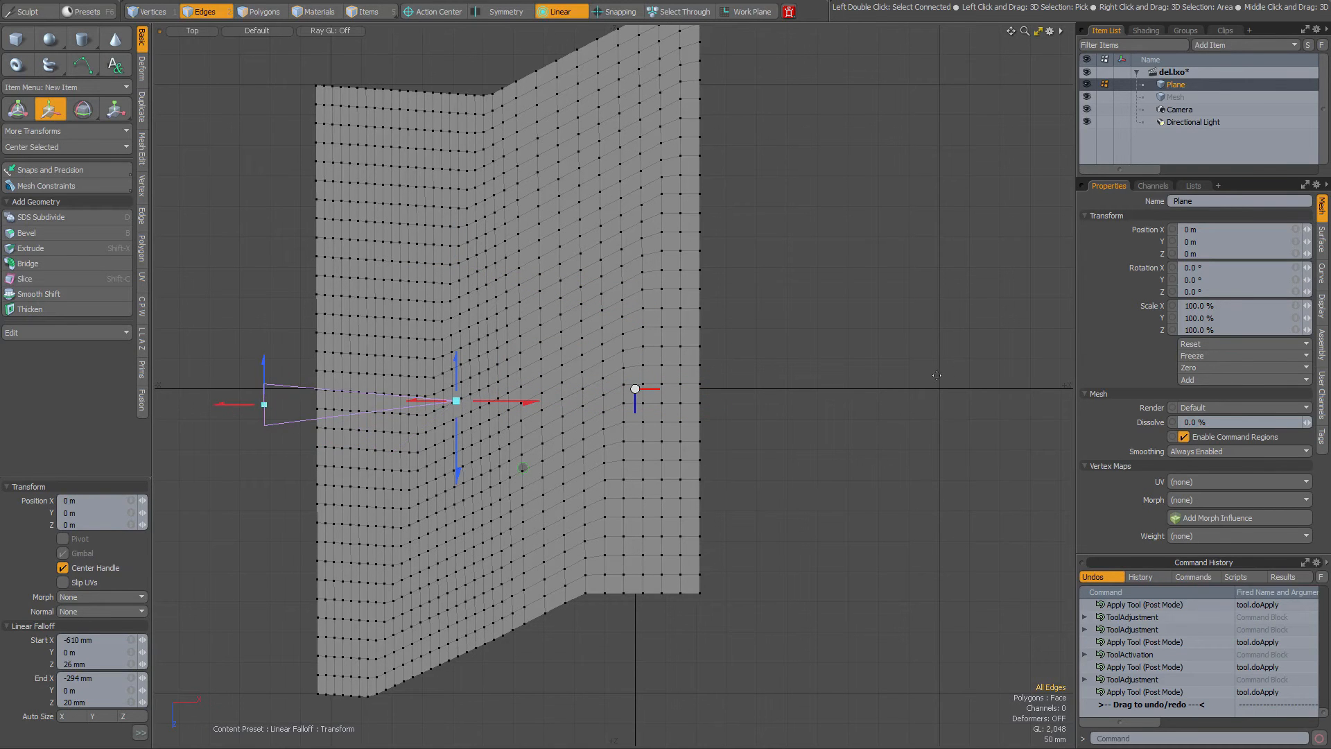
left_click_drag(826, 385, 814, 268)
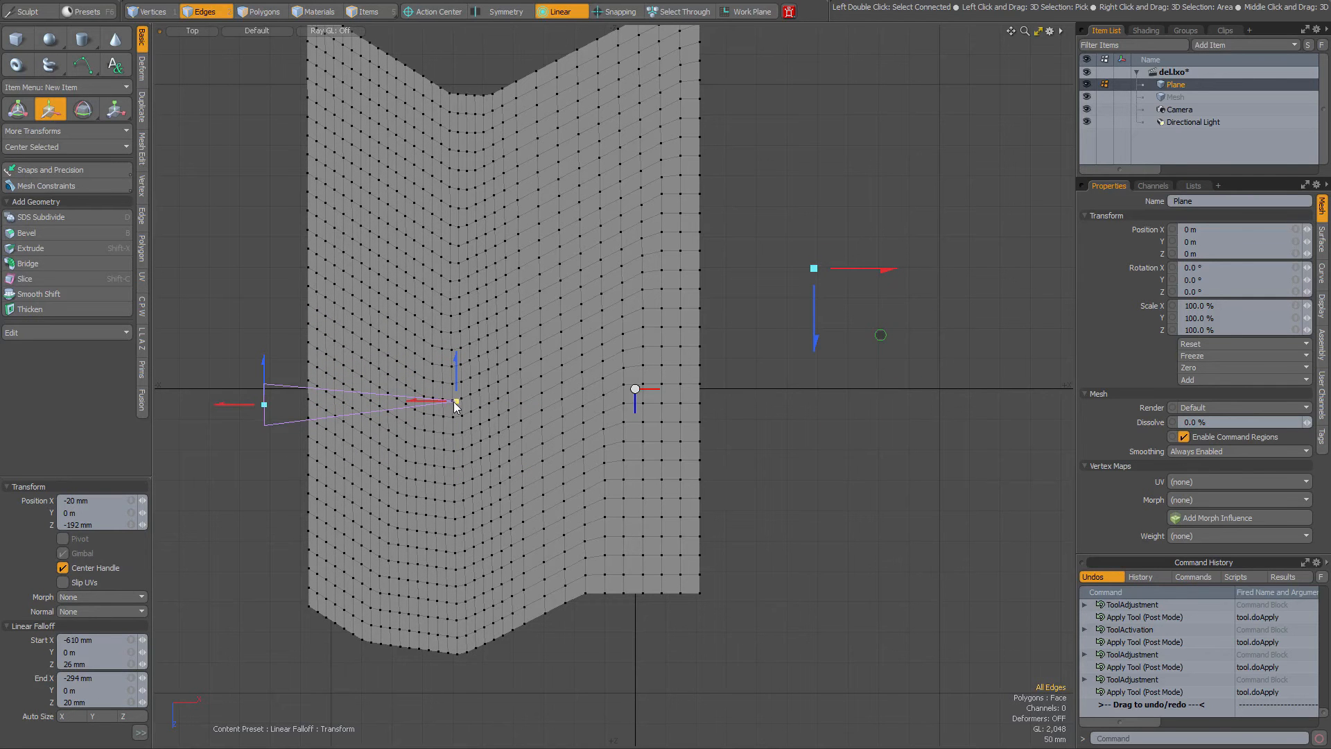
mouse_move(455, 402)
left_mouse_down()
mouse_move(493, 412)
mouse_move(522, 369)
mouse_move(499, 359)
mouse_move(445, 407)
left_mouse_up()
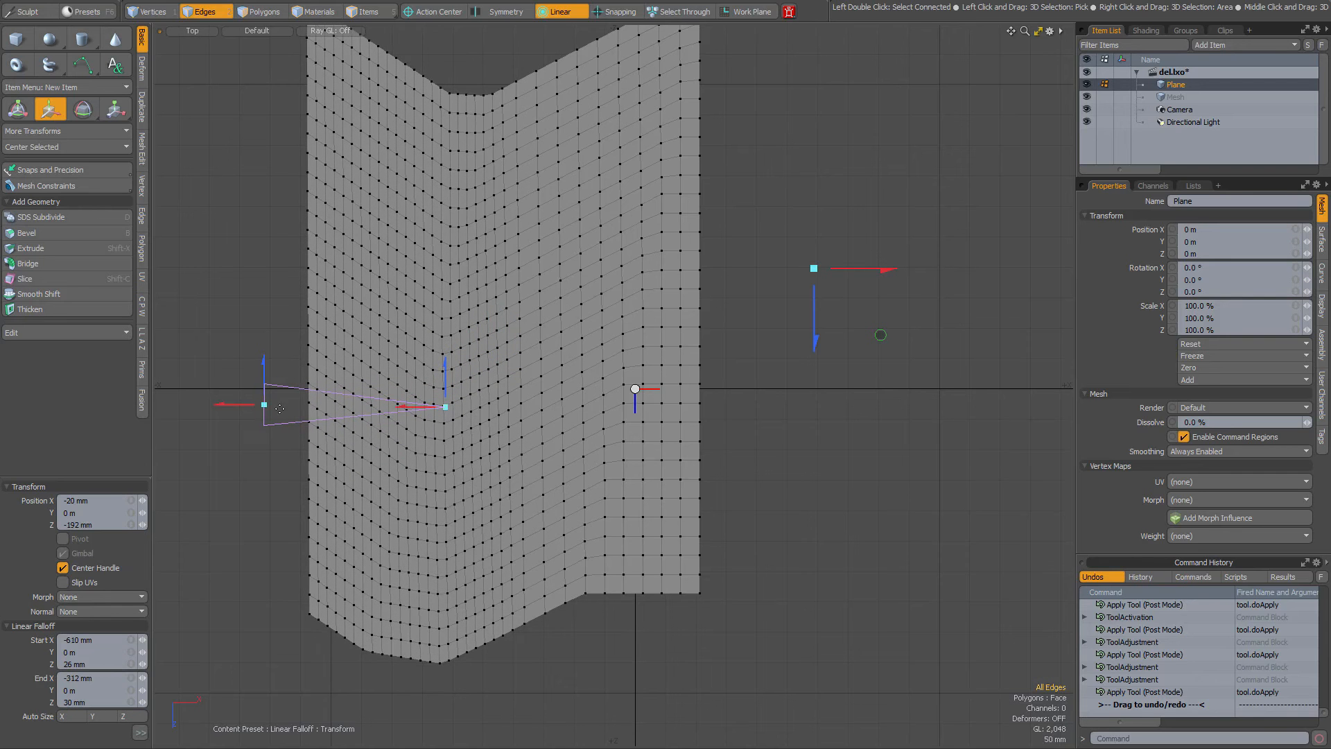
left_click_drag(264, 405, 356, 393)
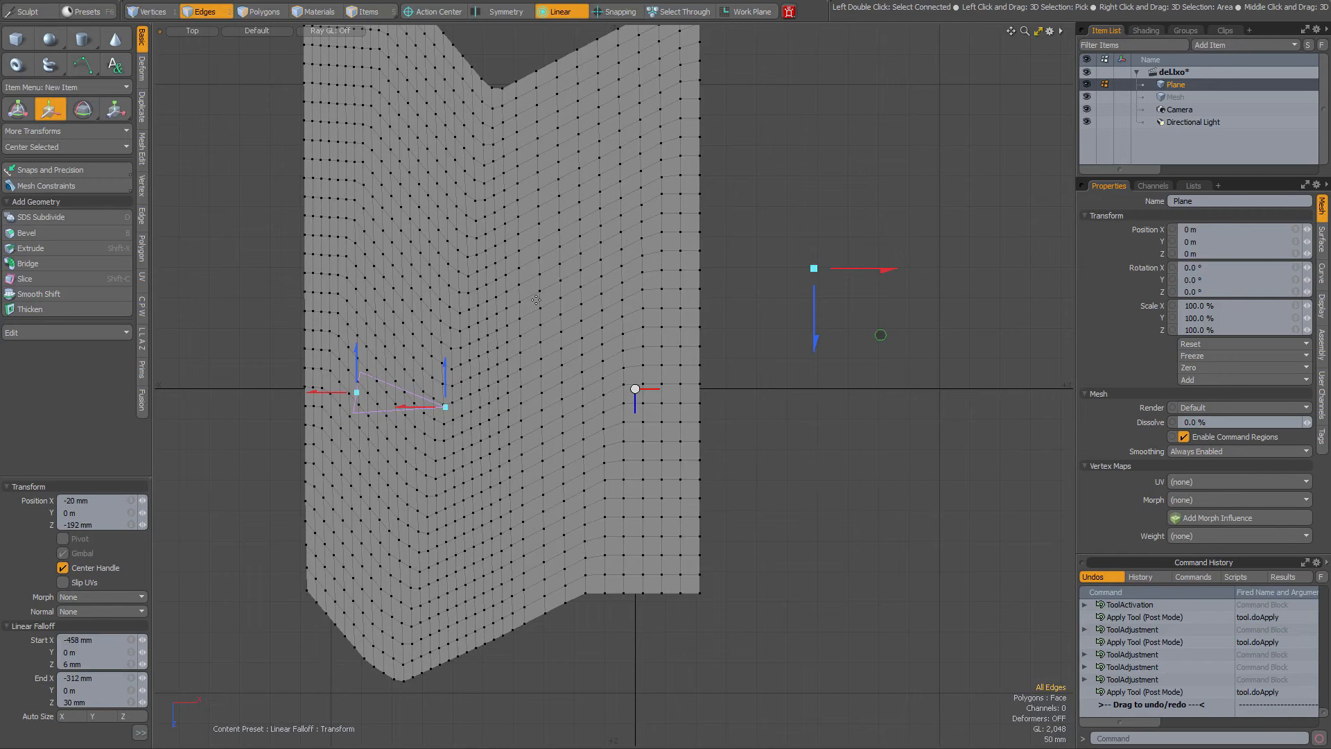
Draw a linear falloff from about X 242 mm, Z -184 mm to X -220 mm, Z -186 mm and switch to the perspective view.
left_click_drag(501, 276, 782, 277)
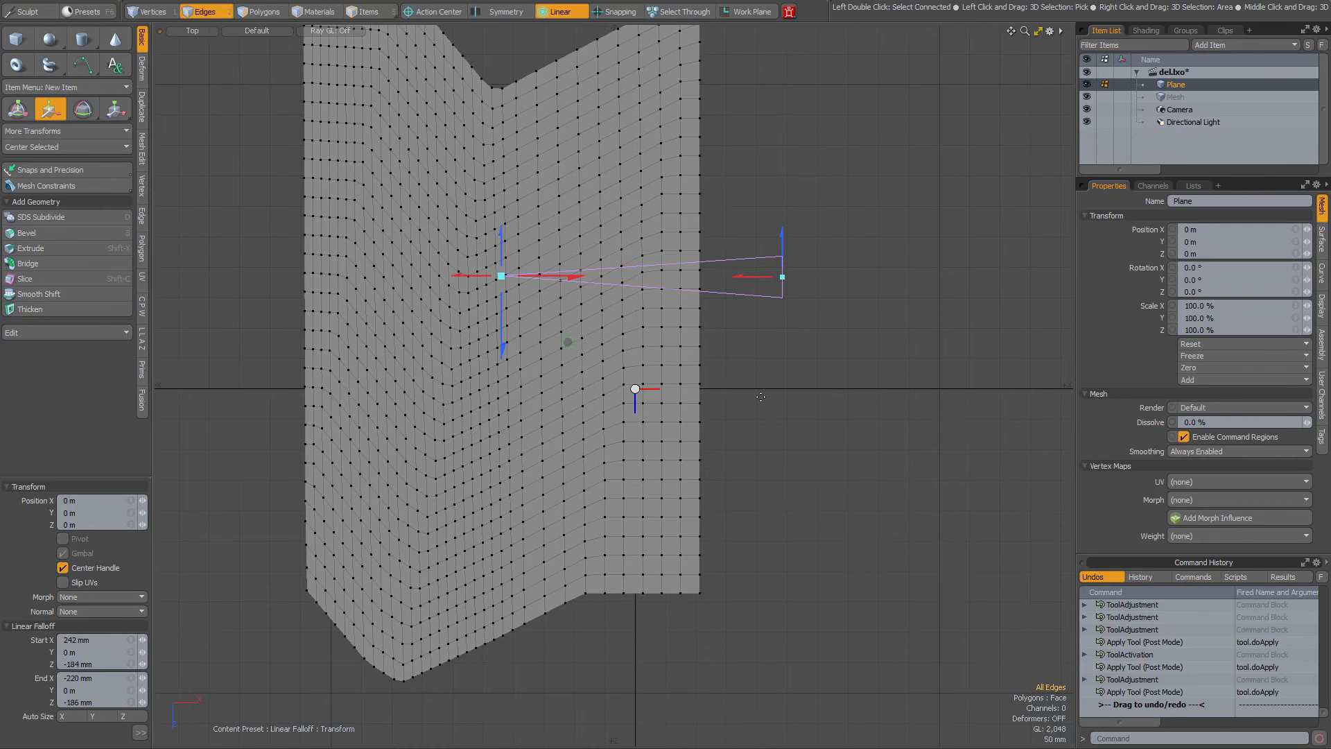
key("ctrl+space")
left_click(789, 373)
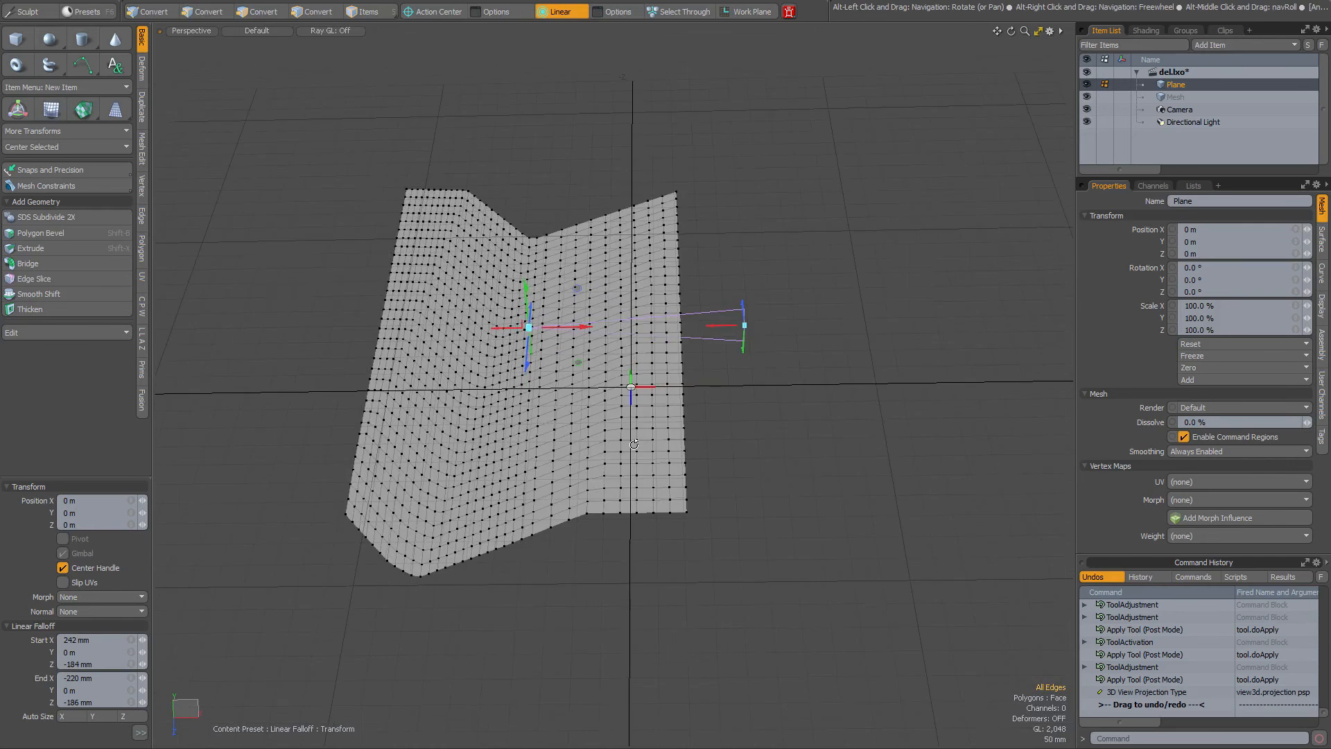
Scale the mesh through the falloff to about 0% in X and 260.5% in Y so its right part curls upward.
left_click_drag(634, 444, 525, 478, "alt")
key("r")
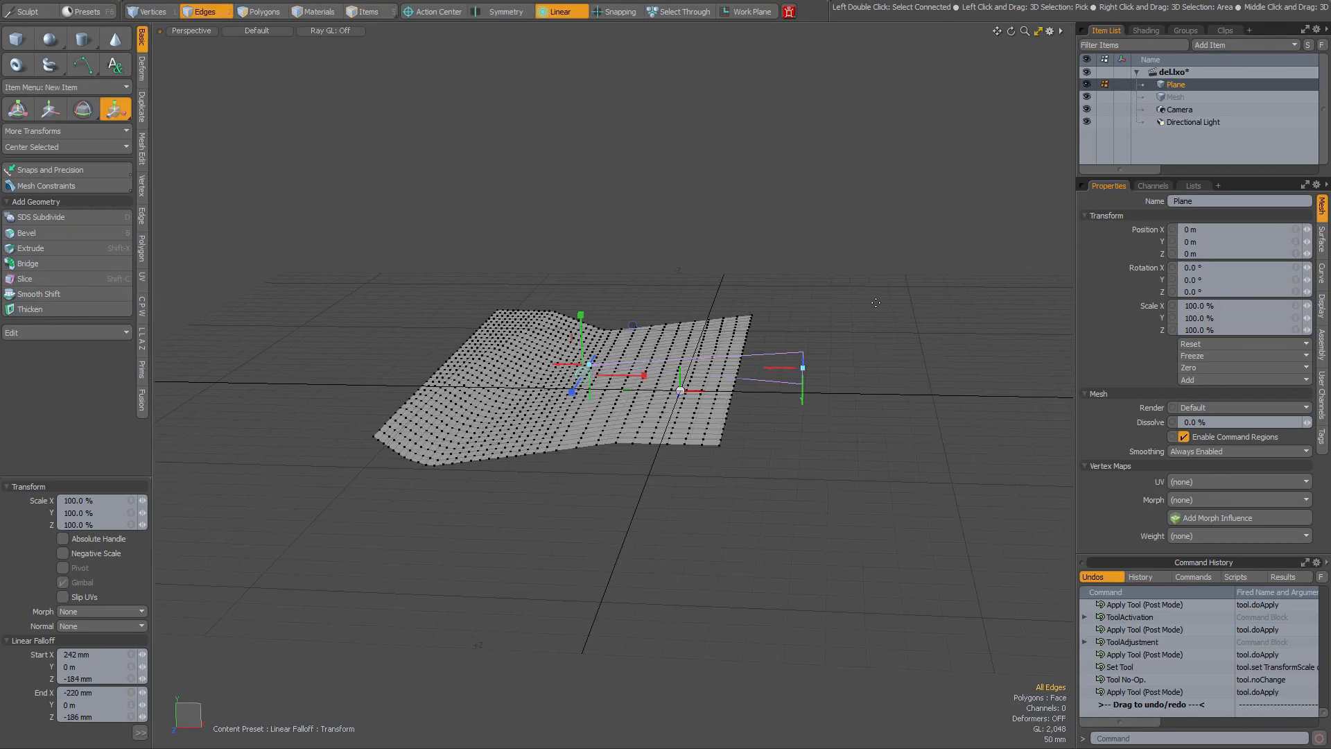
left_click_drag(725, 466, 735, 418, "alt")
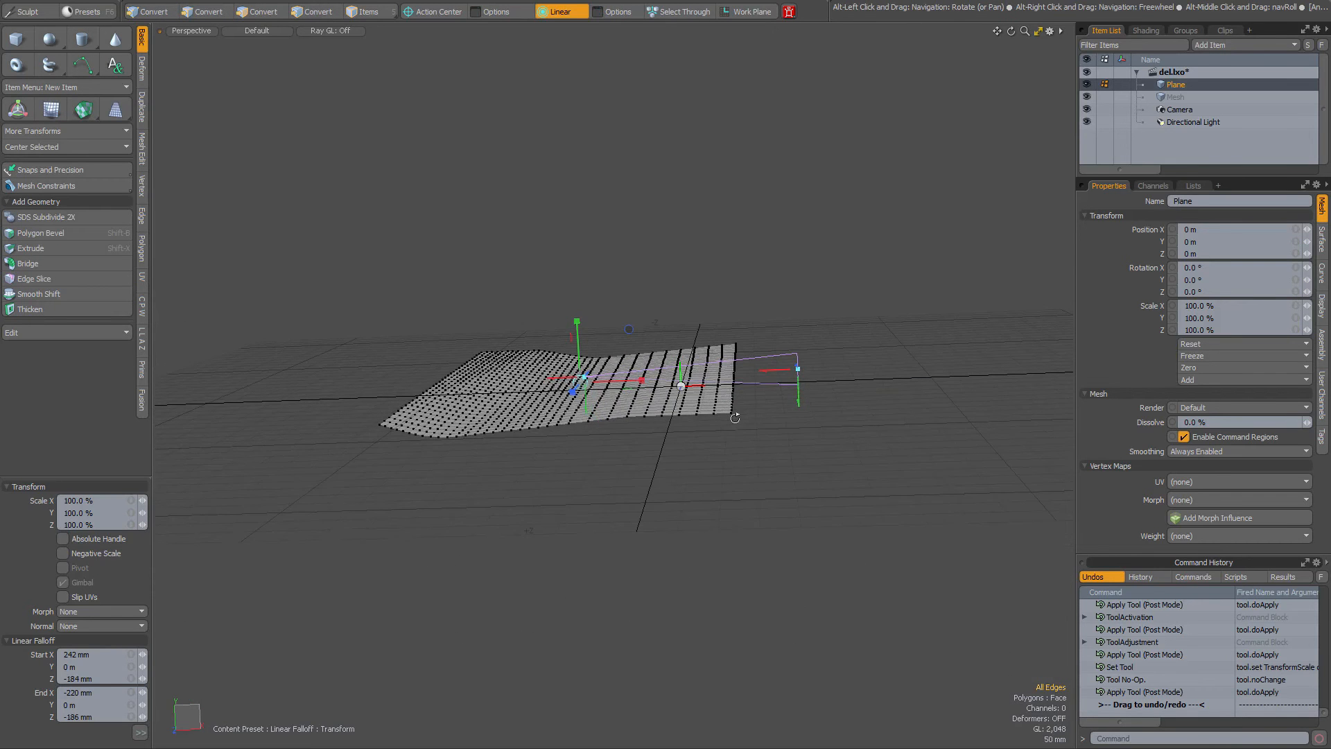
left_click_drag(858, 314, 841, 369, "alt")
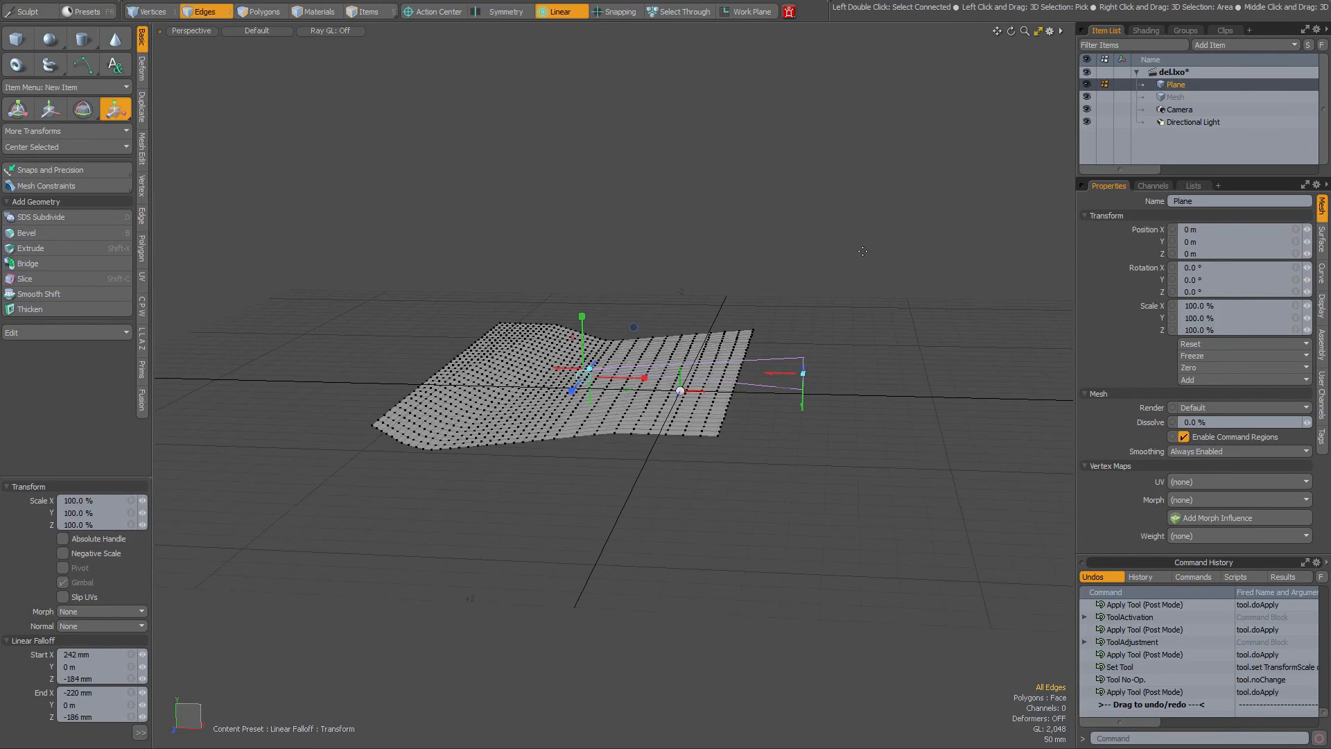
left_click_drag(847, 253, 875, 163, "shift")
left_click_drag(567, 496, 628, 429, "alt")
left_click_drag(504, 496, 796, 278, "shift")
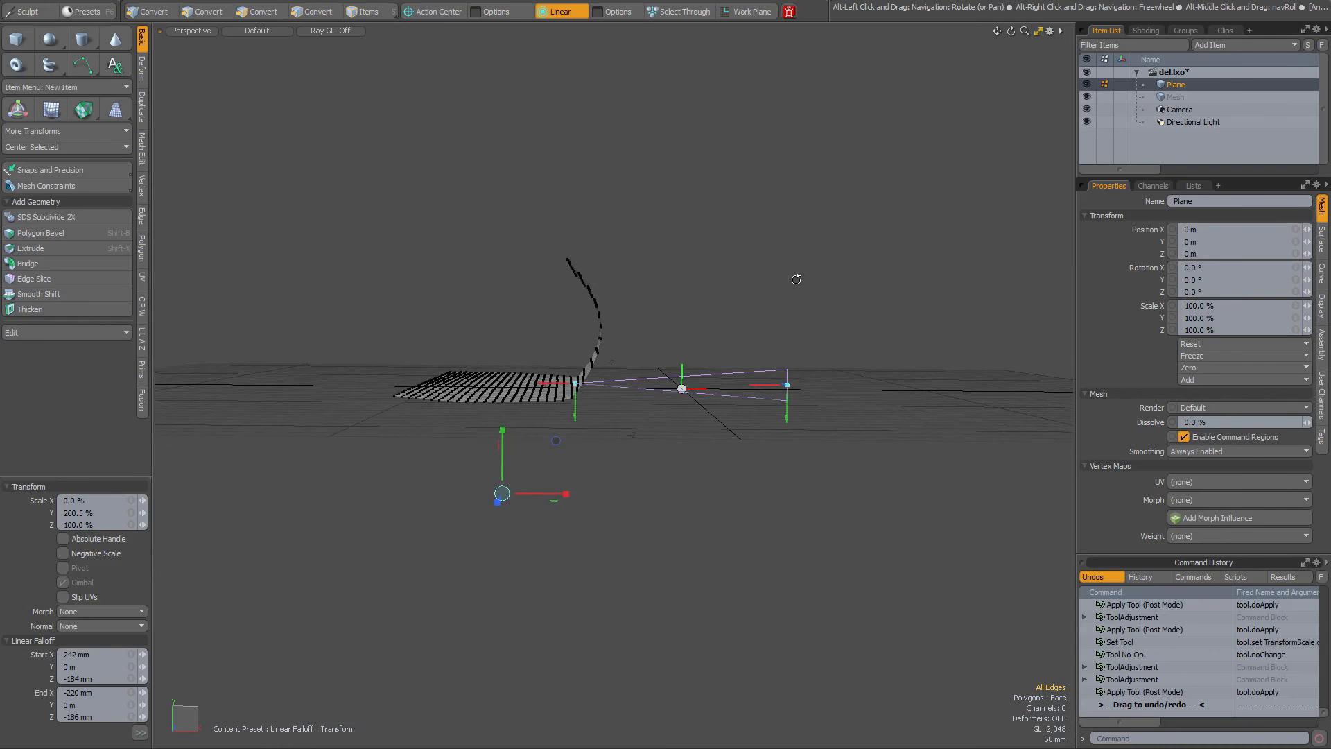
Draw a side-view falloff from about X 92 mm, Y 124 mm to X -362 mm, Y 116 mm and scale the mesh to 340% in Y only.
left_click_drag(504, 330, 726, 328)
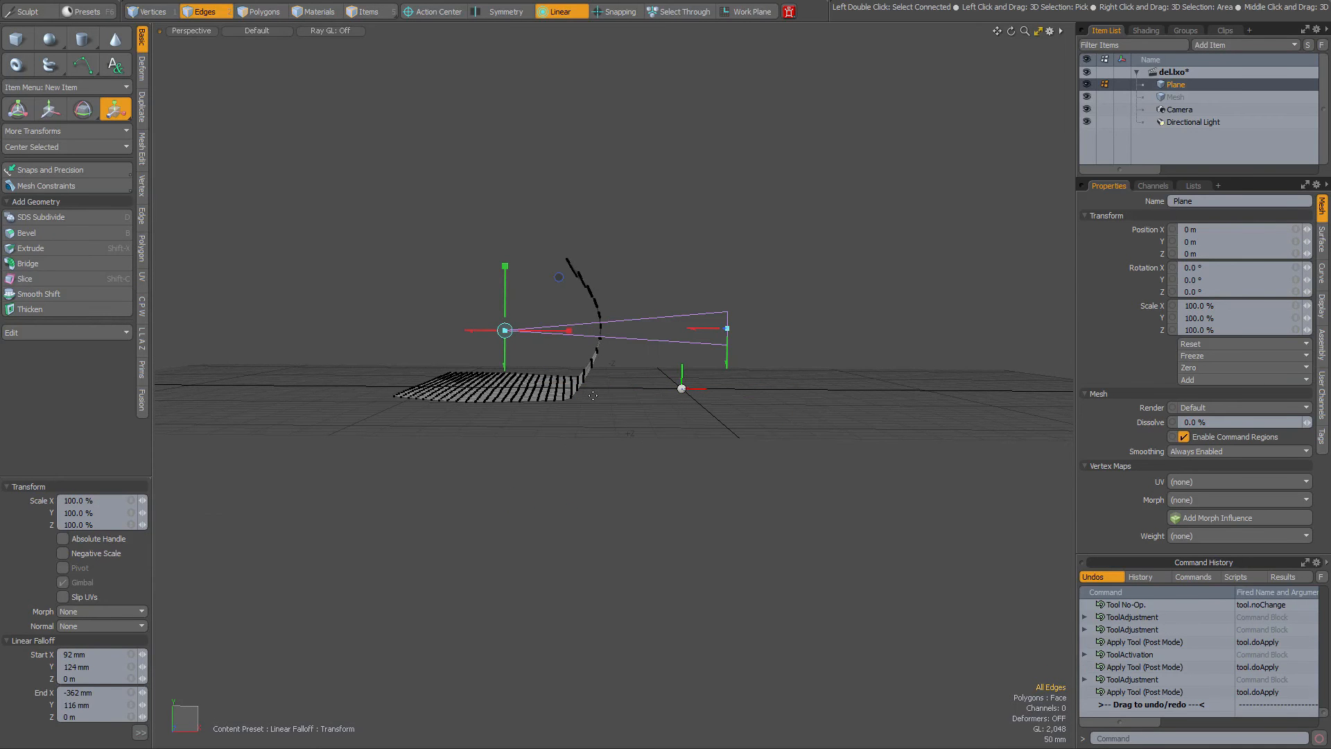
mouse_move(593, 397)
left_mouse_down("alt")
mouse_move(609, 424)
mouse_move(594, 416)
left_mouse_up("alt")
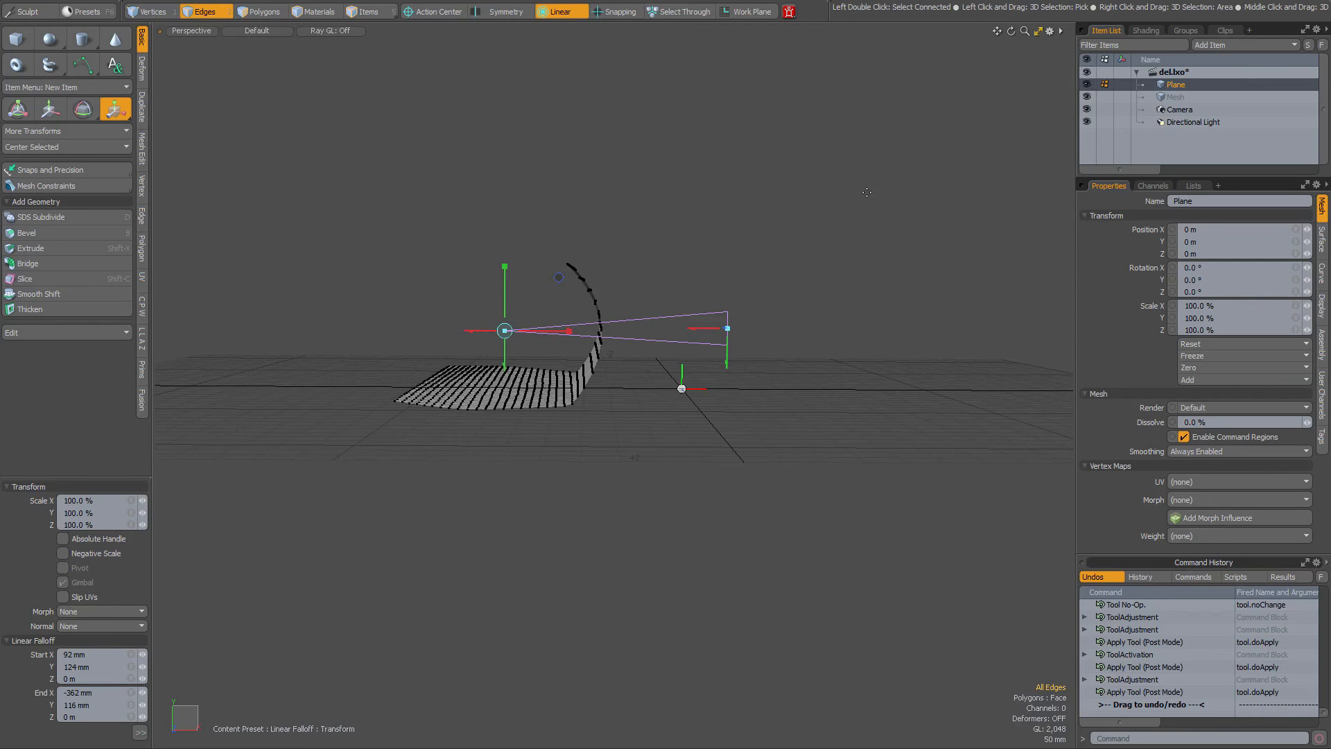
key("ctrl")
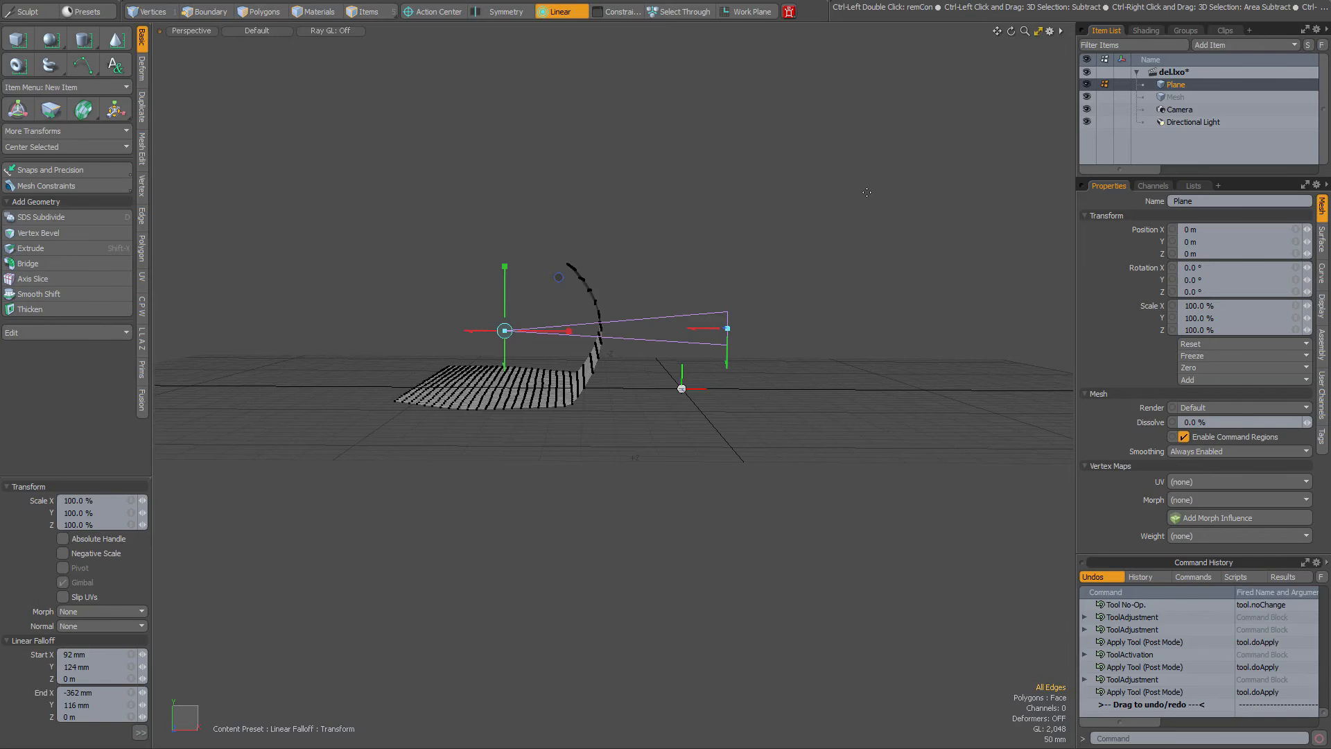
left_click_drag(867, 192, 867, 26, "ctrl")
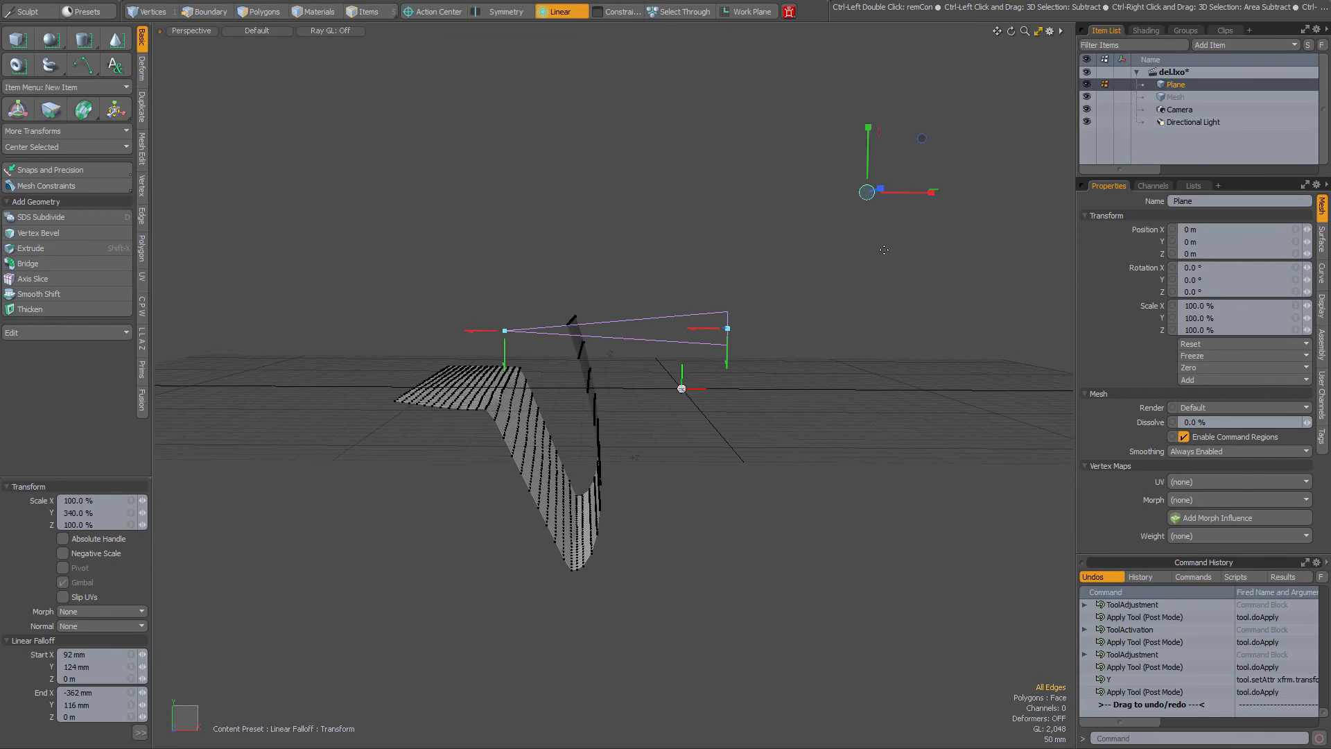
Scale the mesh to about 138.5% in X and 328.5% in Y through a new left-side falloff, then reposition the falloff's handles to reshape the bend.
left_click_drag(771, 314, 721, 666, "alt")
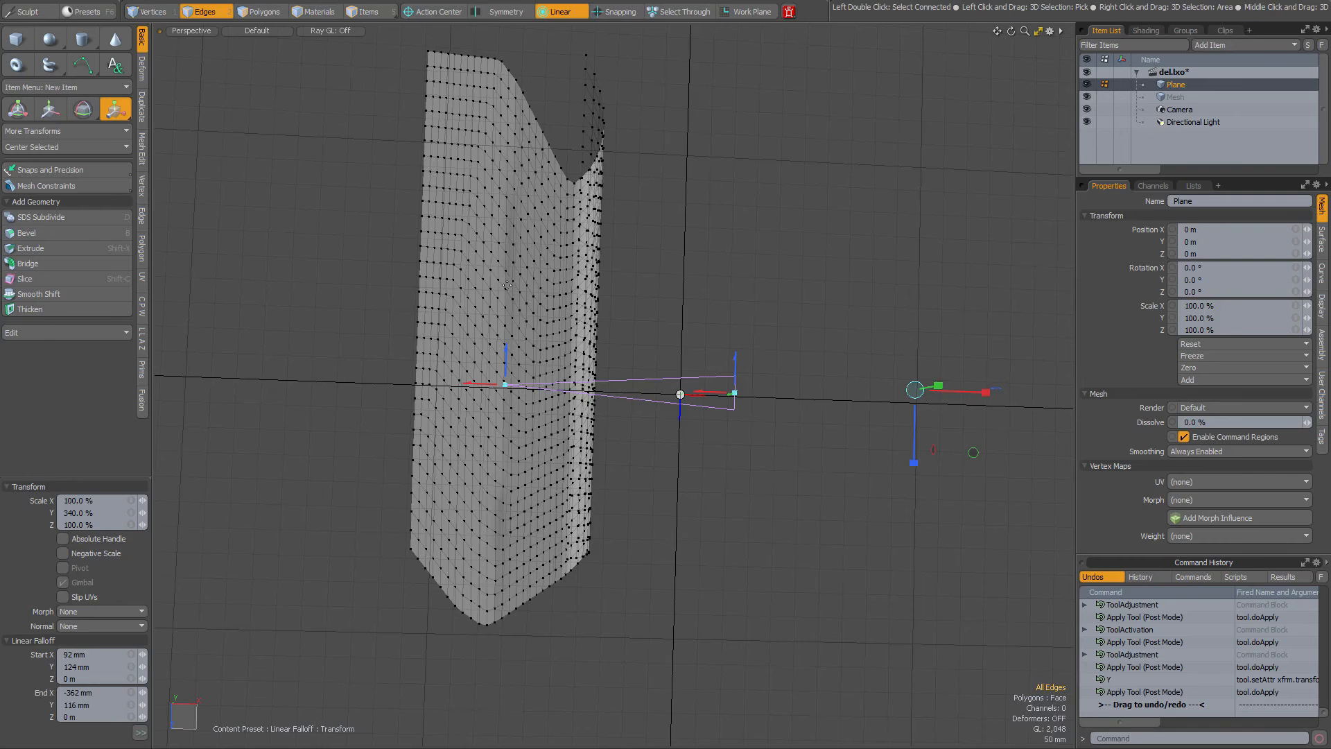
left_click_drag(507, 285, 312, 284)
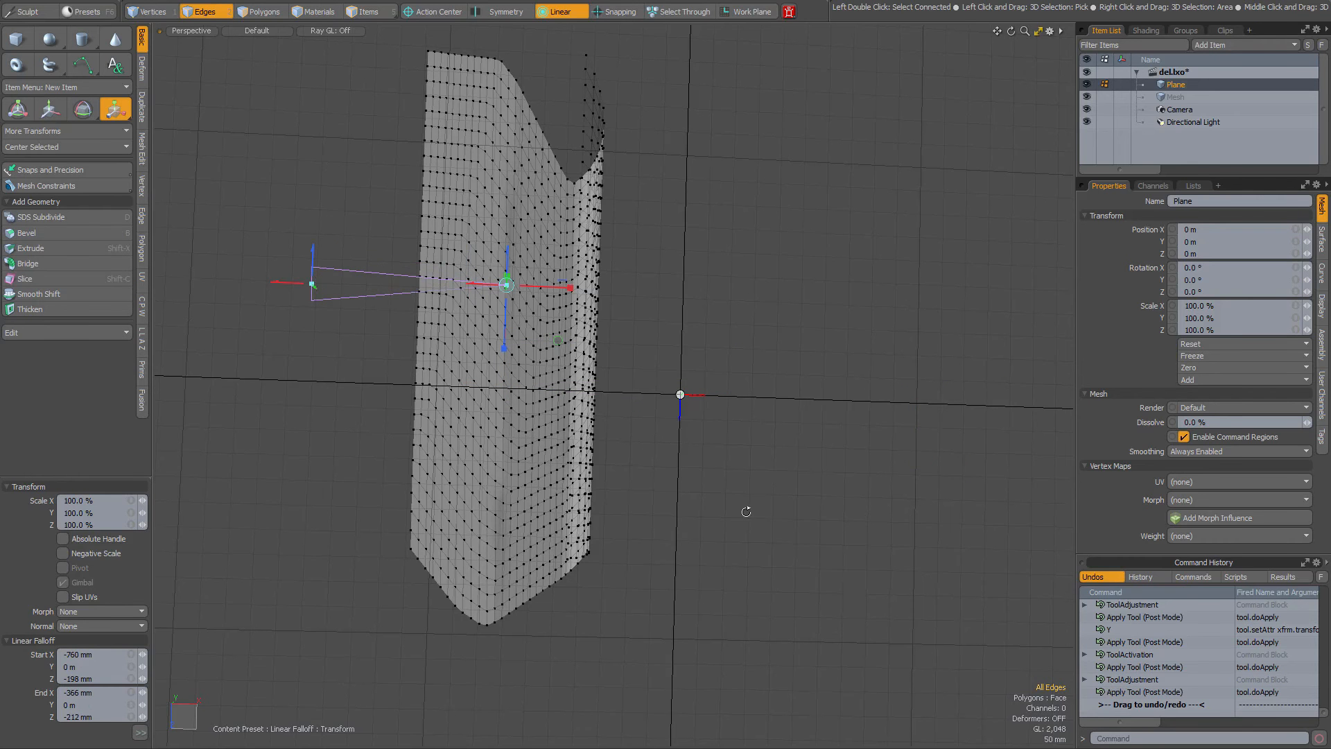
left_click_drag(746, 511, 705, 440, "alt")
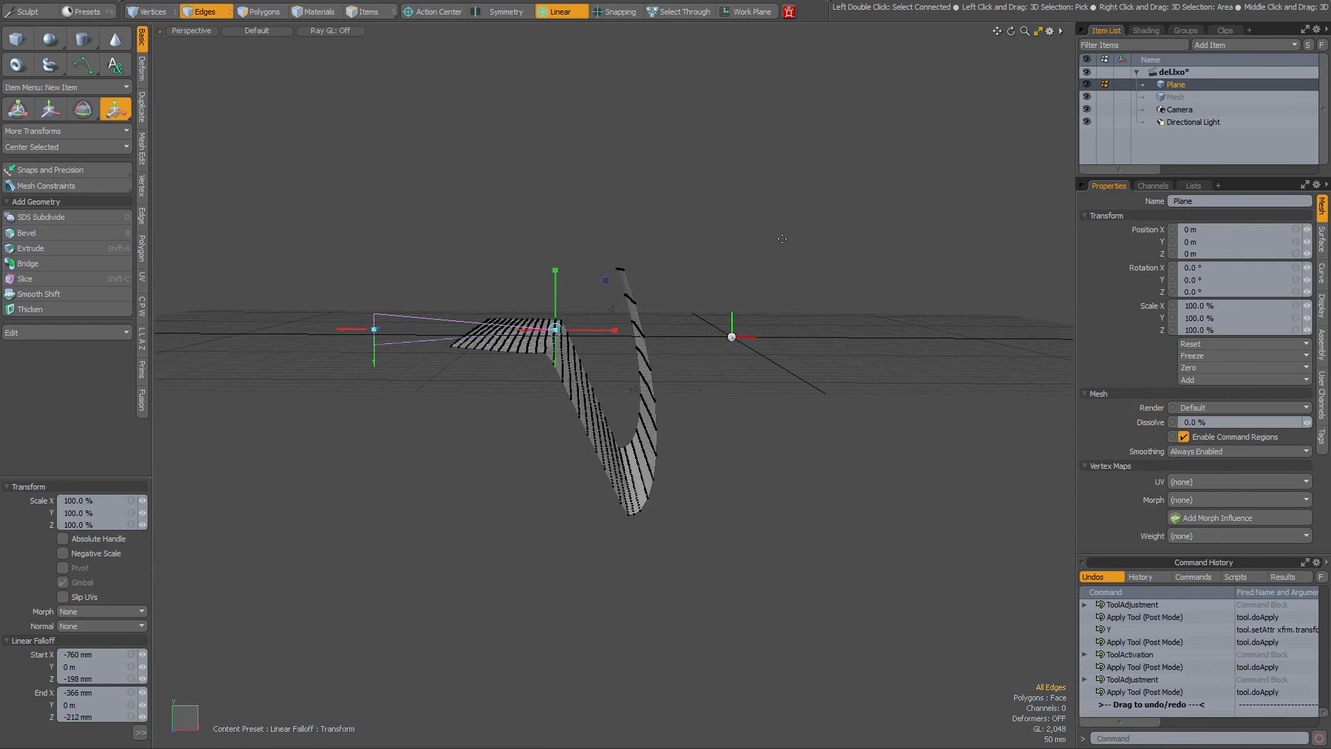
key("shift")
left_click_drag(791, 240, 759, 216, "shift")
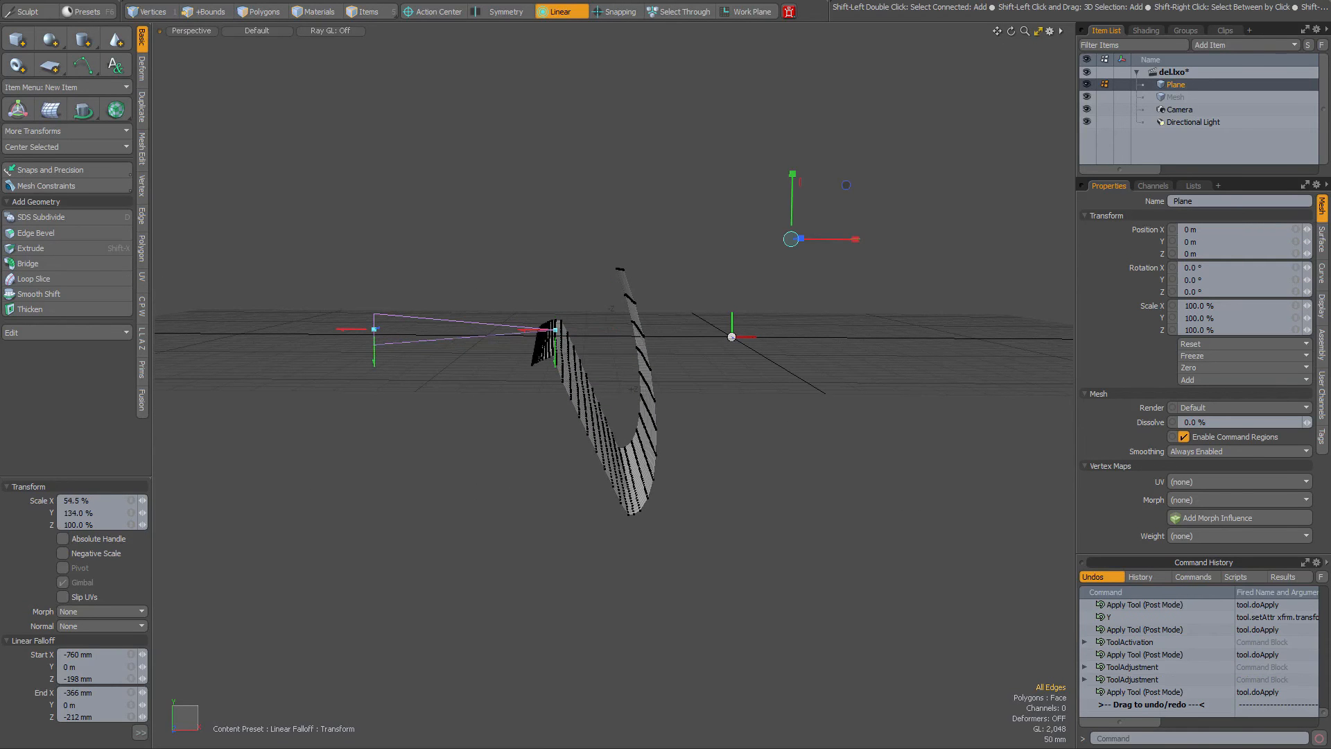
left_click_drag(764, 170, 819, 80, "shift")
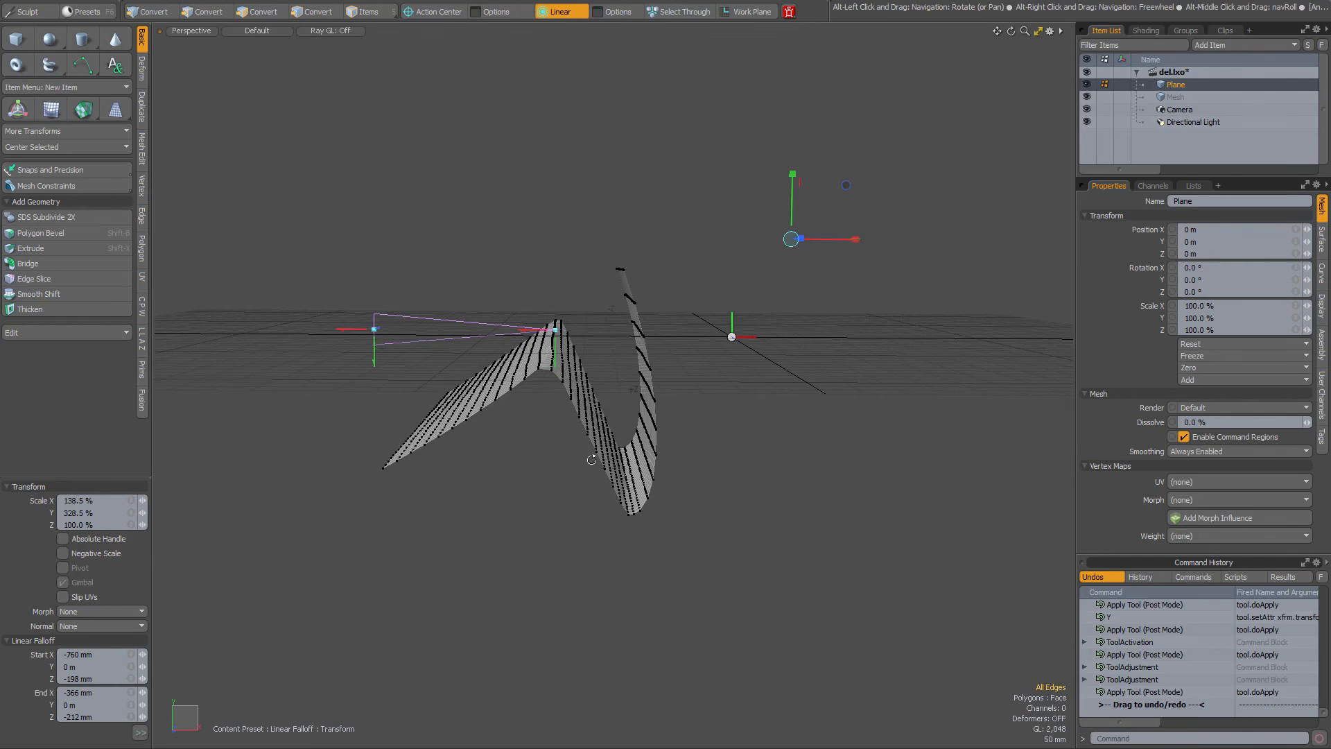
left_click_drag(804, 520, 584, 498, "alt")
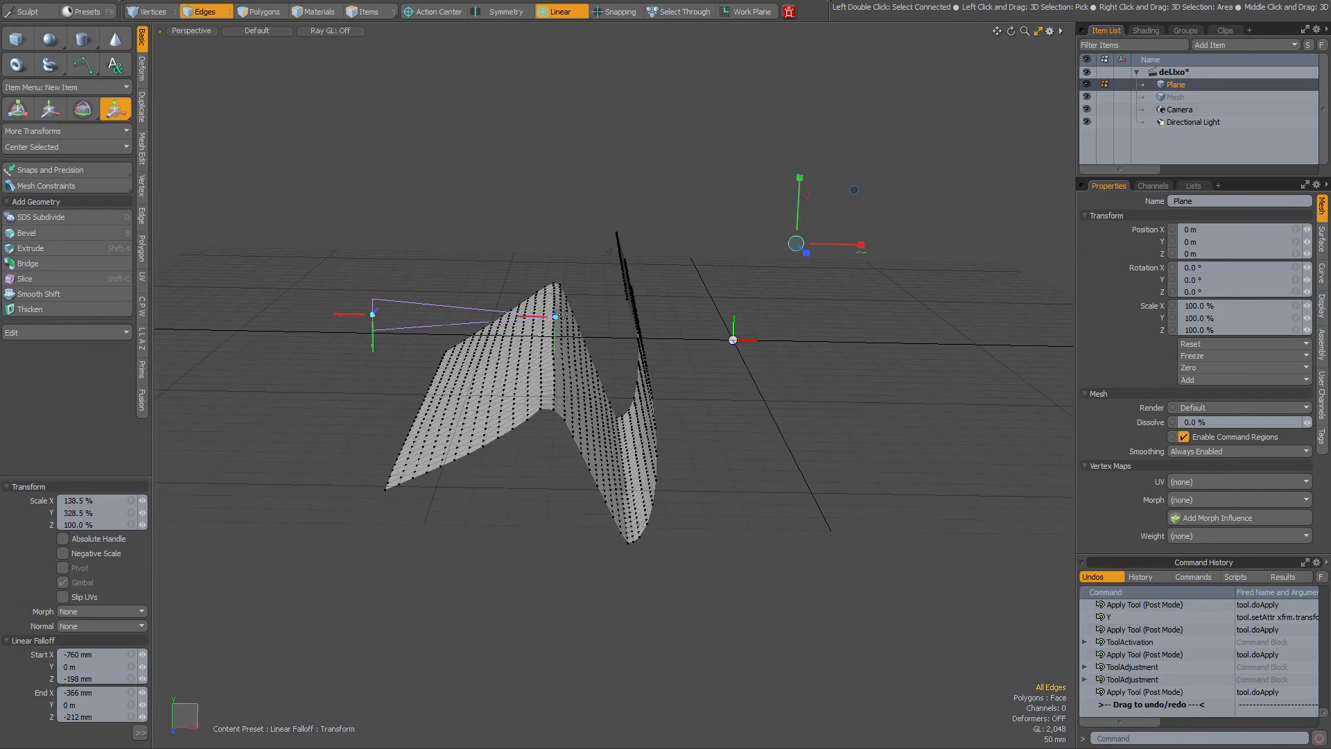
left_click_drag(555, 320, 446, 345)
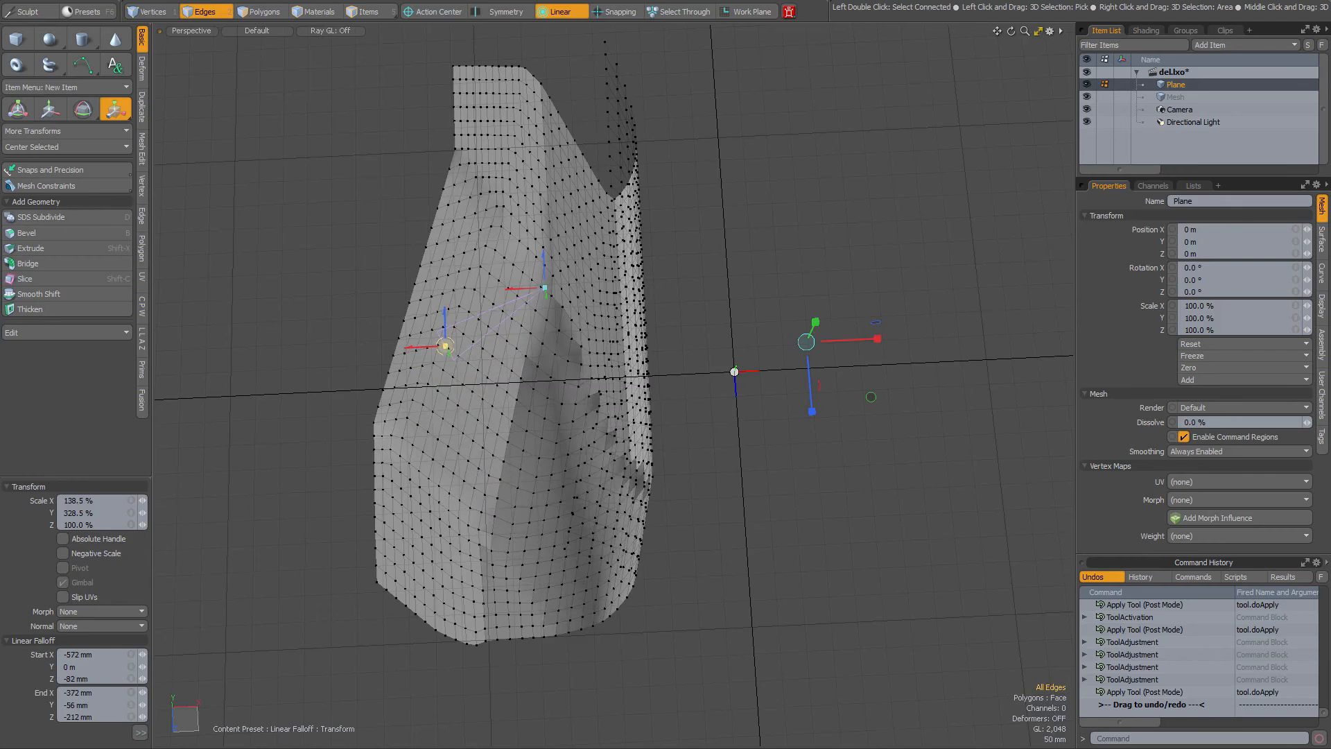
Draw a falloff from about X 398 mm, Y -454 mm to X -324 mm, Y -466 mm and scale the mesh to about 110.5% in Y.
left_click_drag(655, 555, 823, 419, "alt")
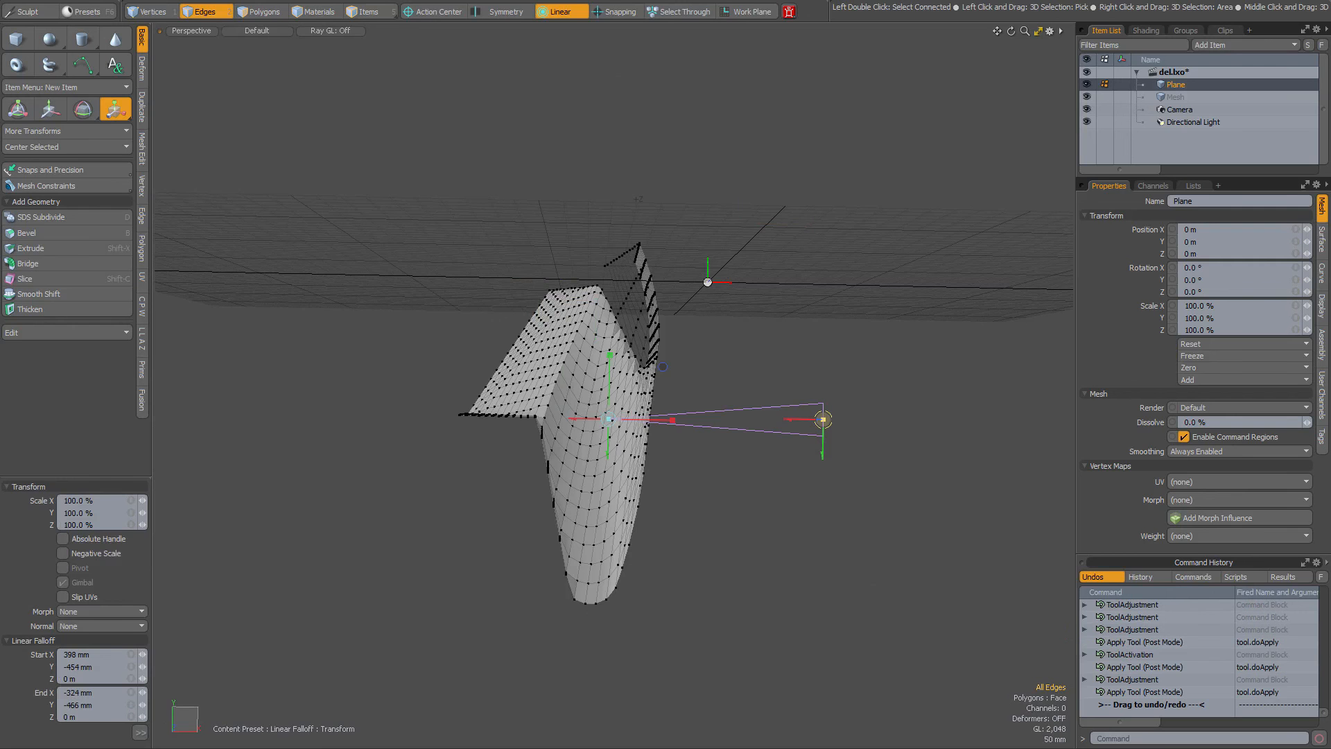
left_click_drag(616, 468, 626, 501, "alt")
left_click_drag(610, 356, 610, 364)
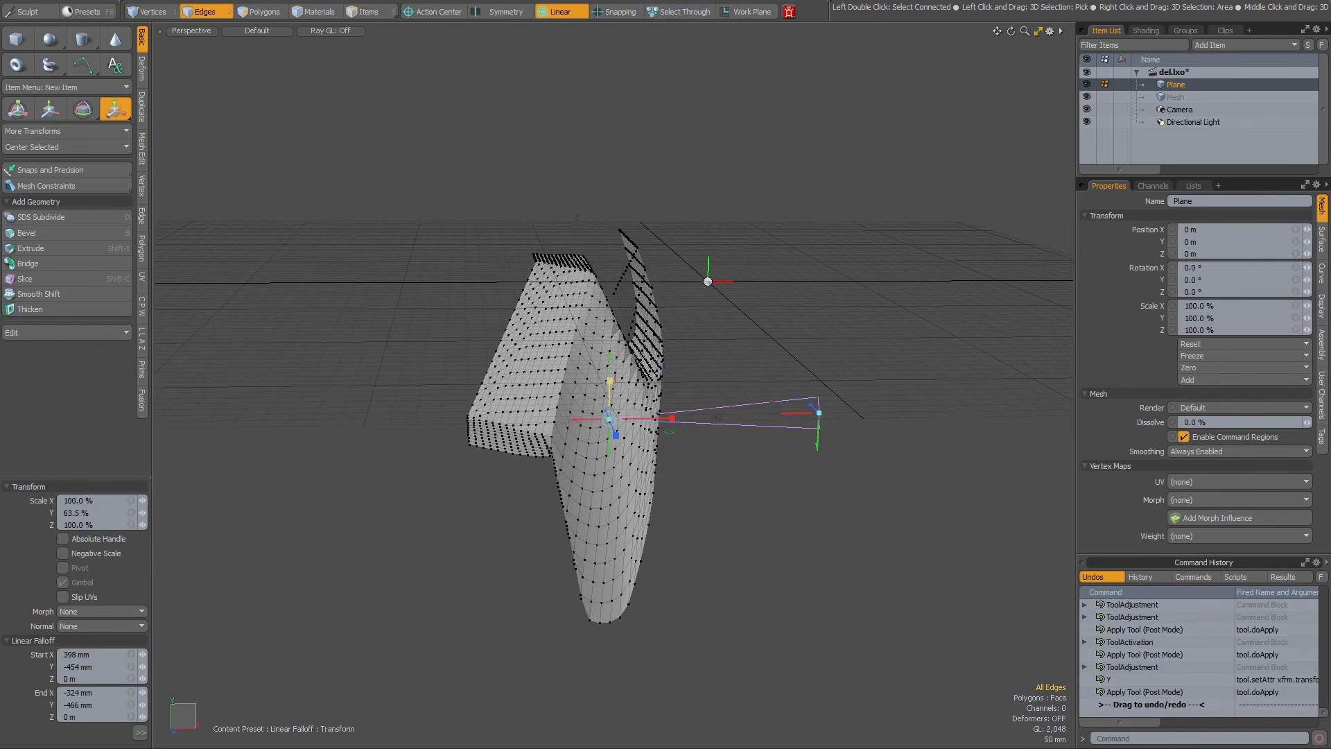
left_click_drag(638, 409, 669, 381, "alt")
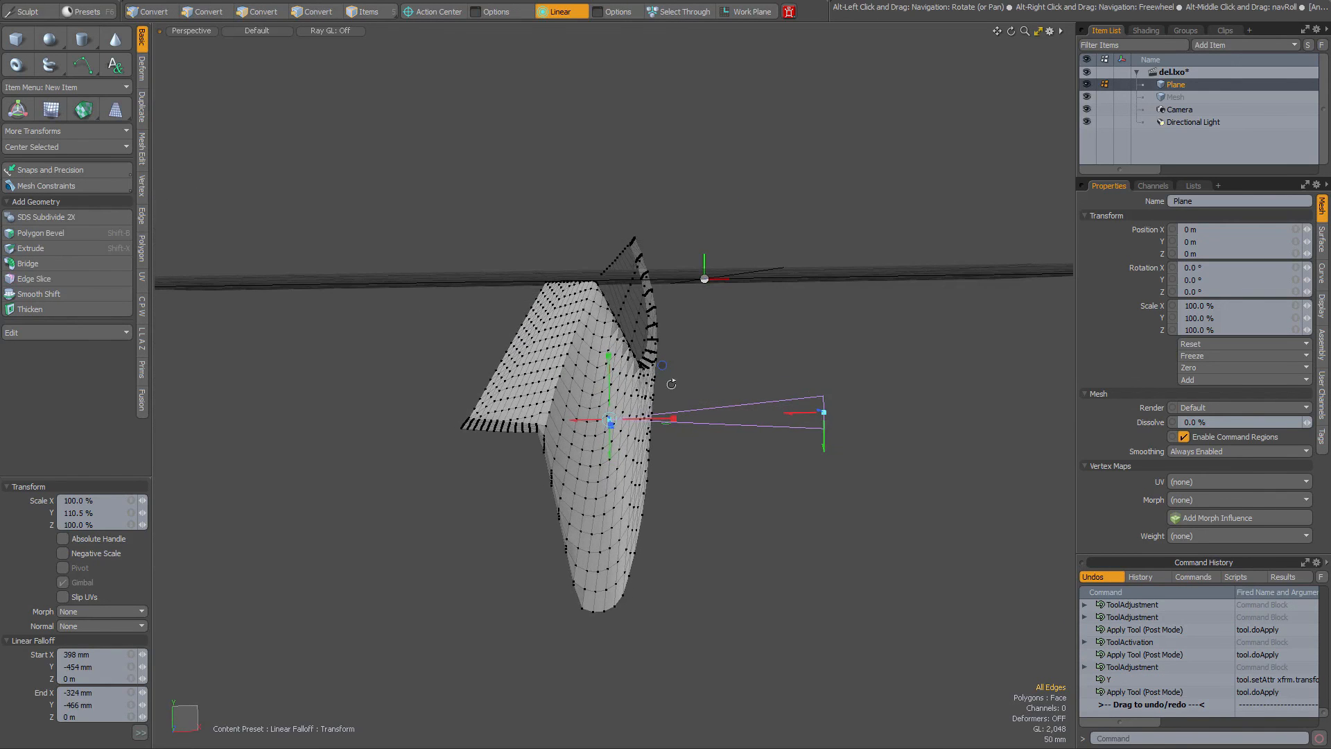
Scale the mesh to 0% X and 50% Y about a center on its right side, and to about 190% X and 84.5% Y about one on its left.
left_click_drag(859, 347, 913, 358)
left_click_drag(886, 305, 774, 428, "shift")
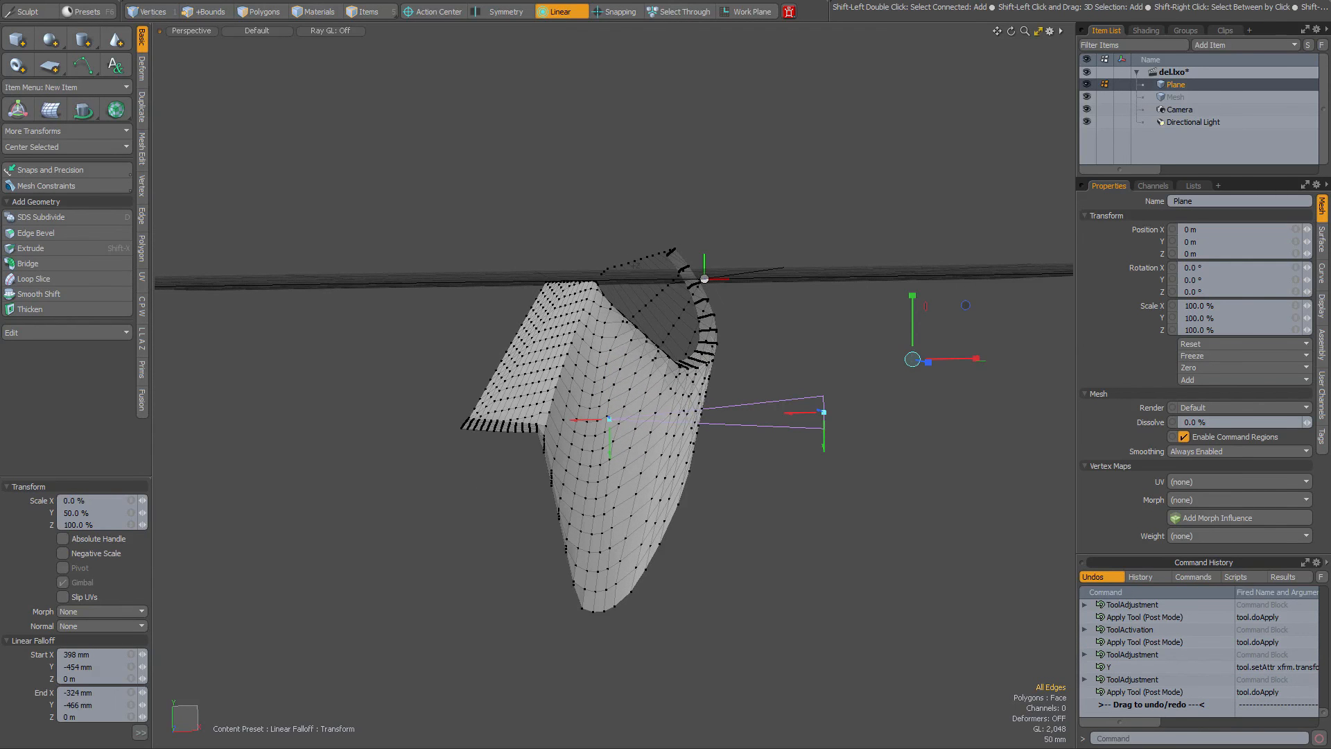
left_click_drag(473, 493, 339, 511, "shift")
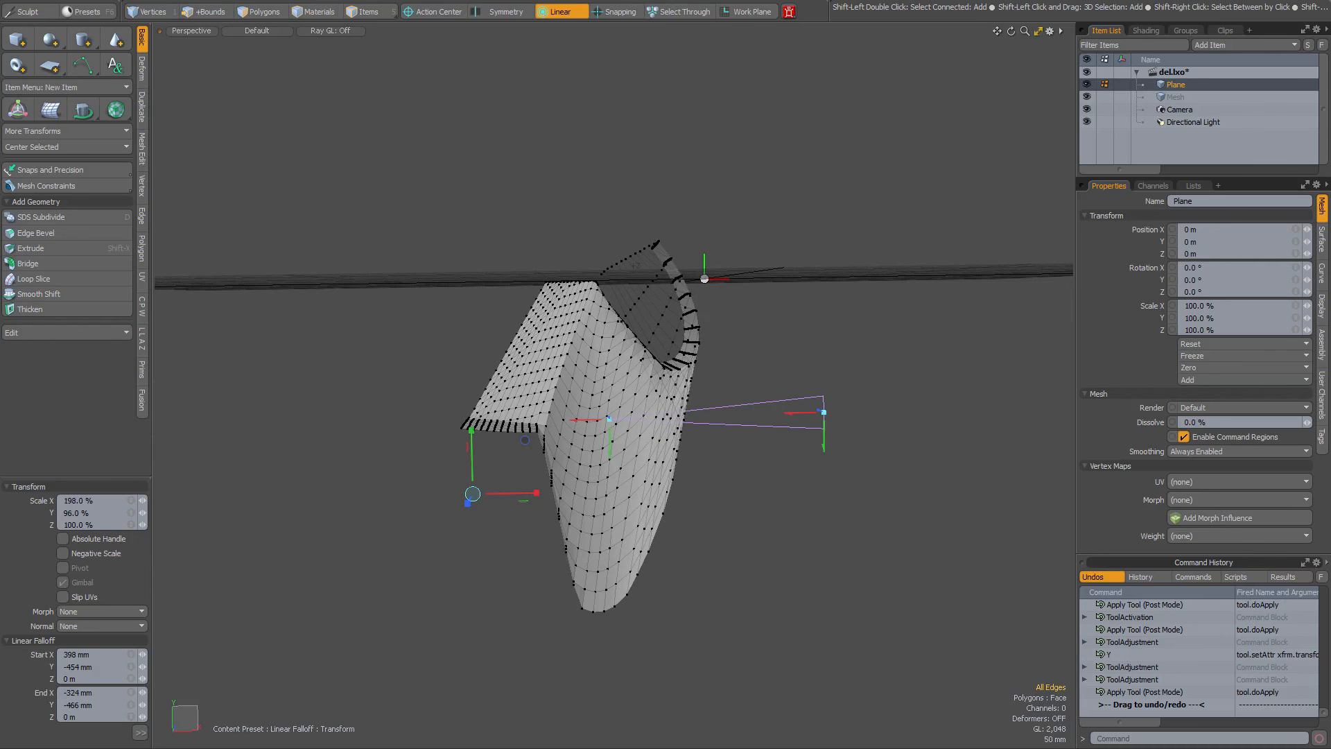
left_click_drag(608, 499, 597, 515, "shift")
left_click_drag(537, 448, 581, 476, "alt")
Set the action center to Origin and move the linear falloff's end to about X -220 mm.
left_click(430, 11)
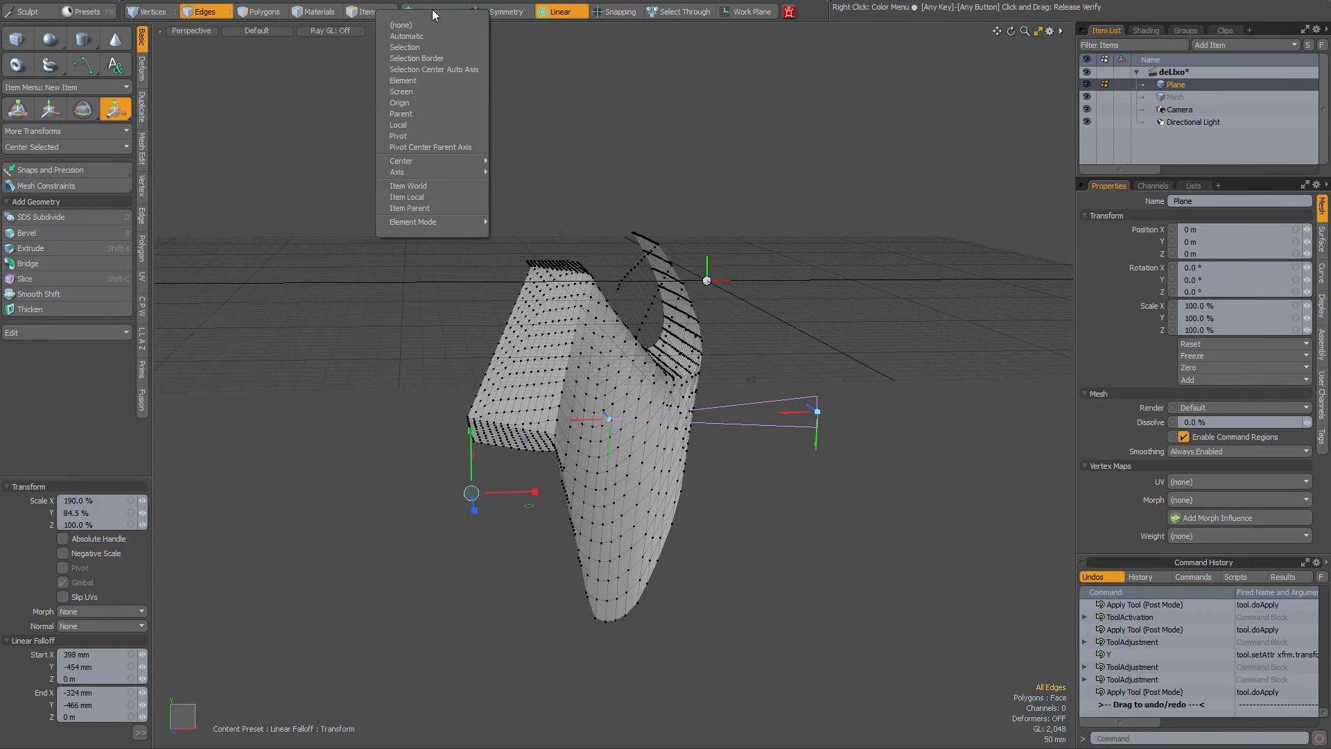
left_click(406, 101)
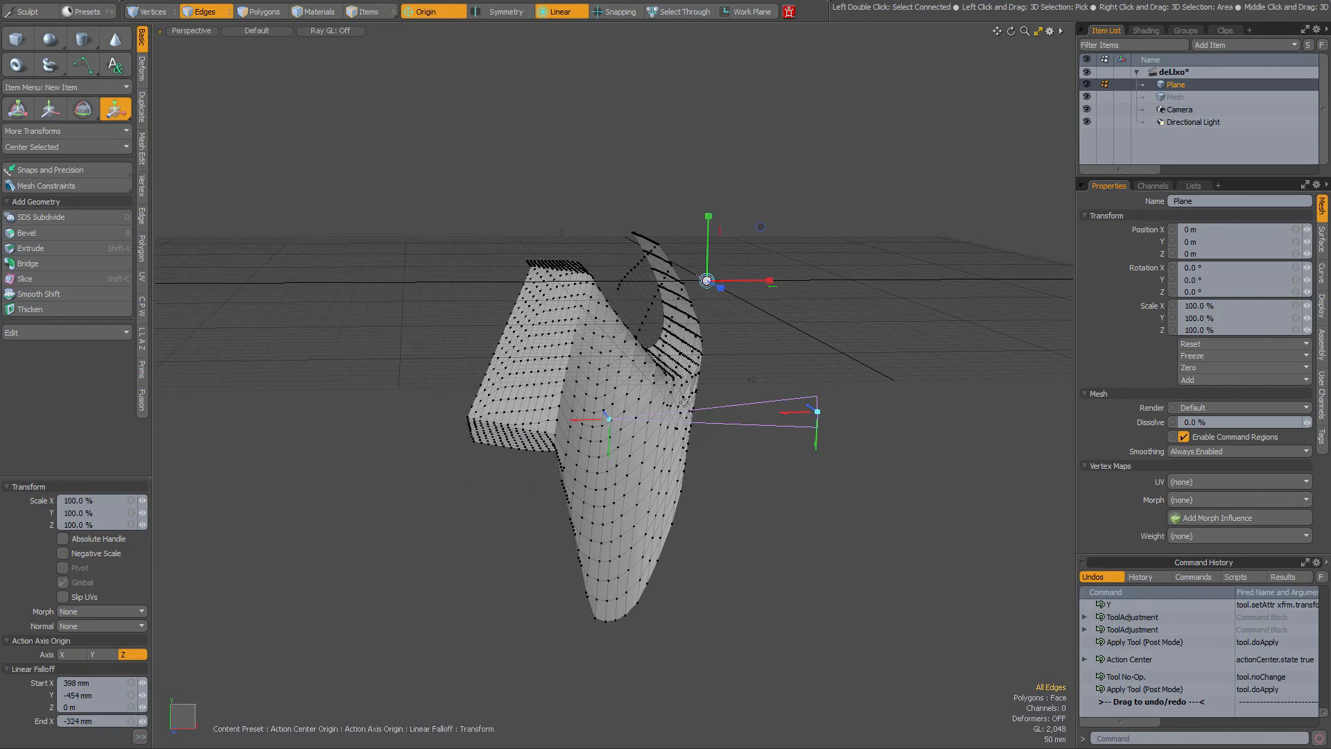
left_click_drag(611, 425, 639, 423)
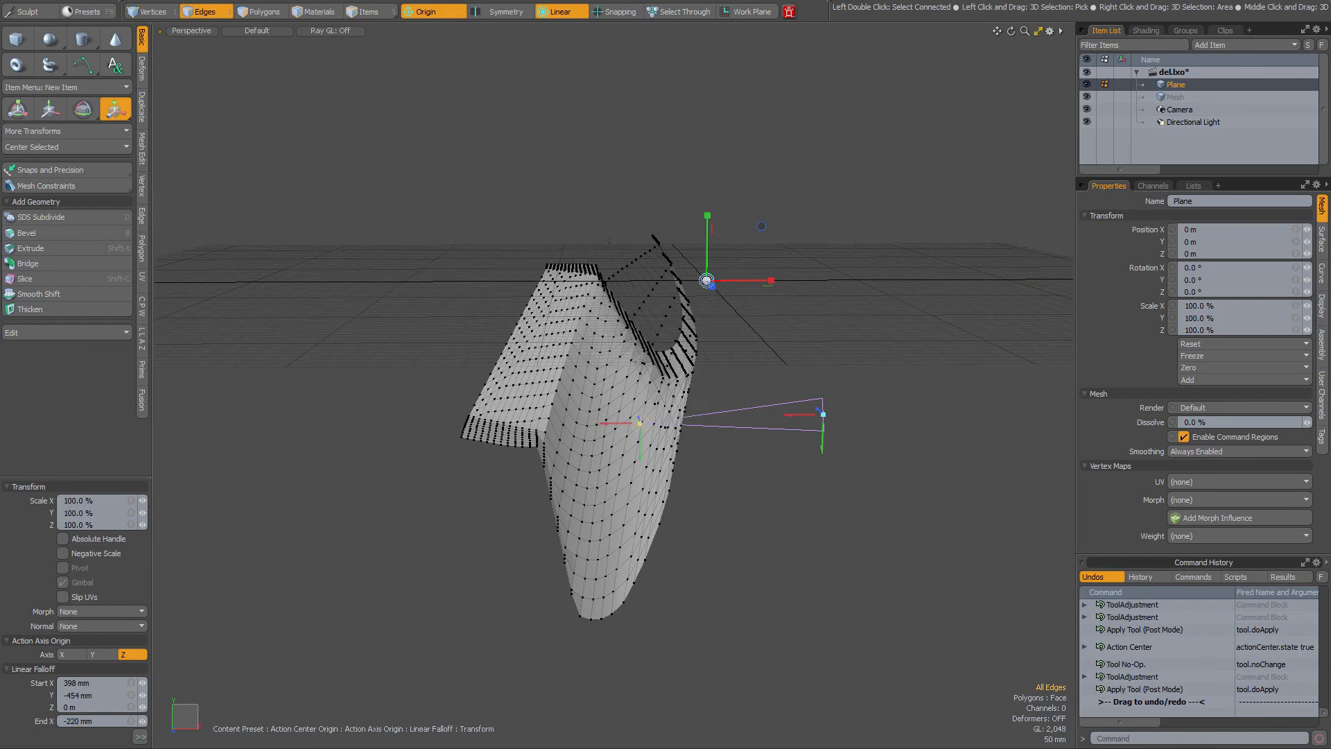
Scale the mesh to 50% in Y from the origin and reposition the falloff's end to about X -612 mm.
left_click_drag(581, 497, 473, 476)
left_click_drag(640, 297, 709, 255, "alt")
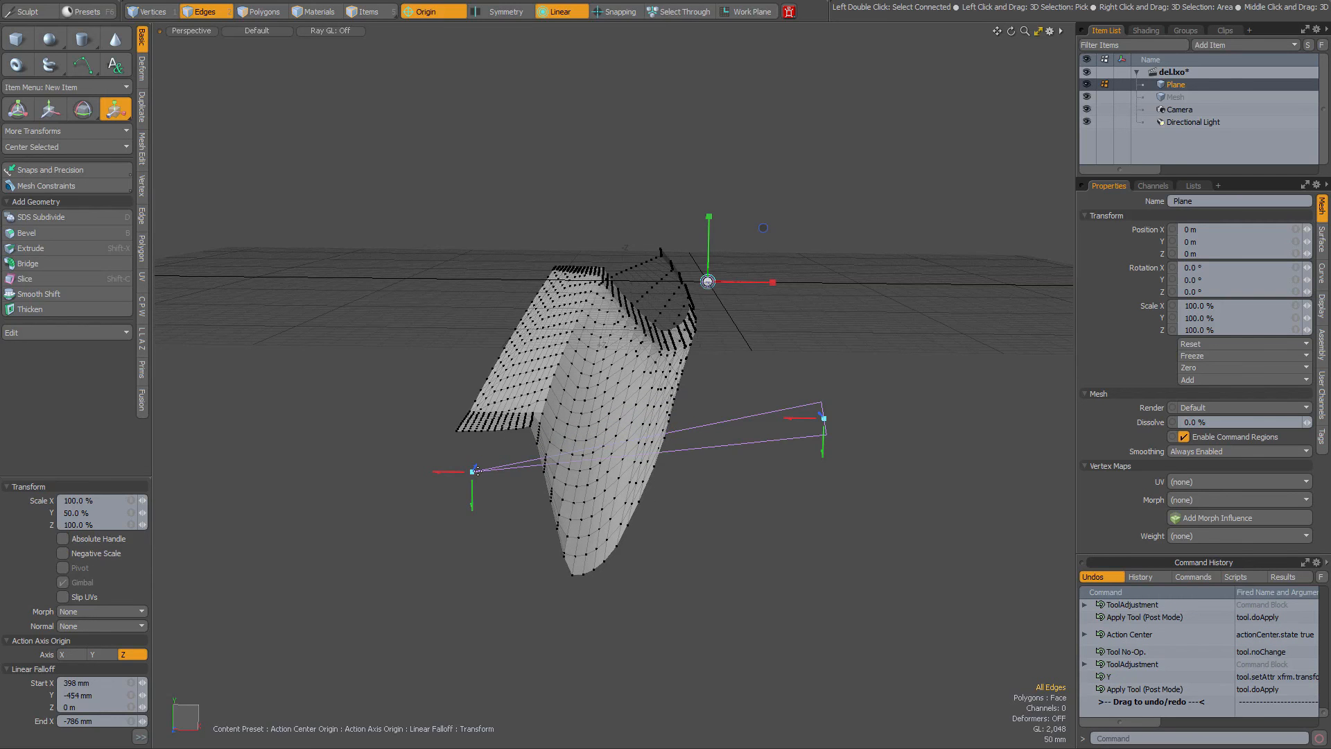
left_click_drag(474, 474, 523, 468)
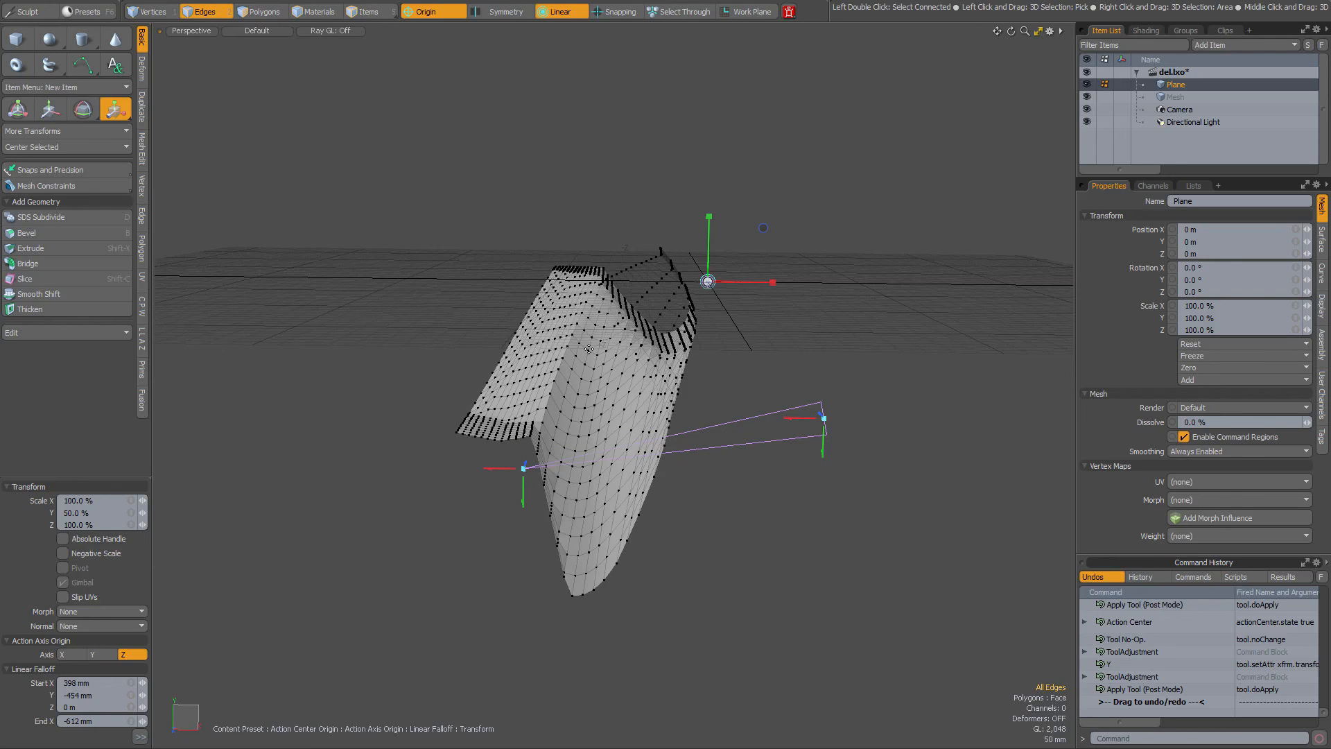
Draw a falloff from about X -1.008 m, Y -240 mm to X -394 mm and scale the mesh to 0% in Y and about 405.5% in Z.
left_click_drag(588, 349, 405, 350)
left_click_drag(842, 348, 679, 373, "ctrl")
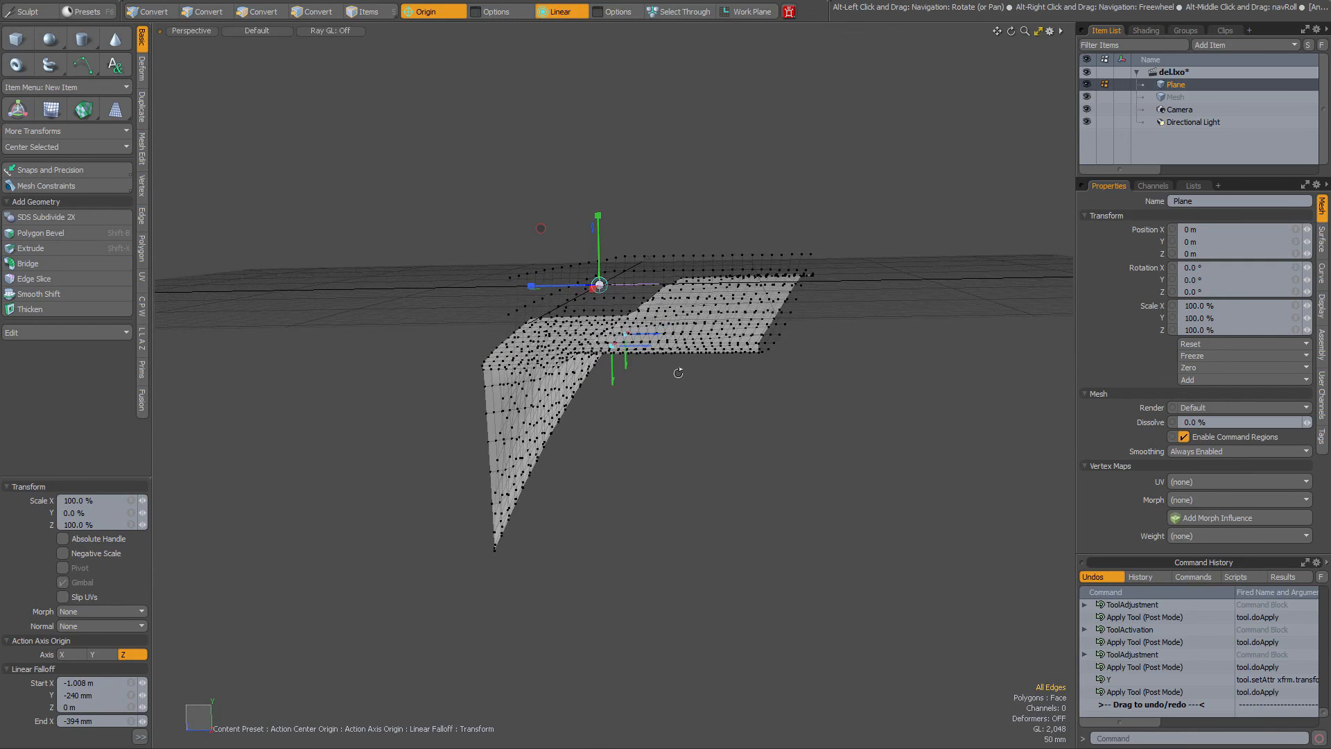
key("ctrl")
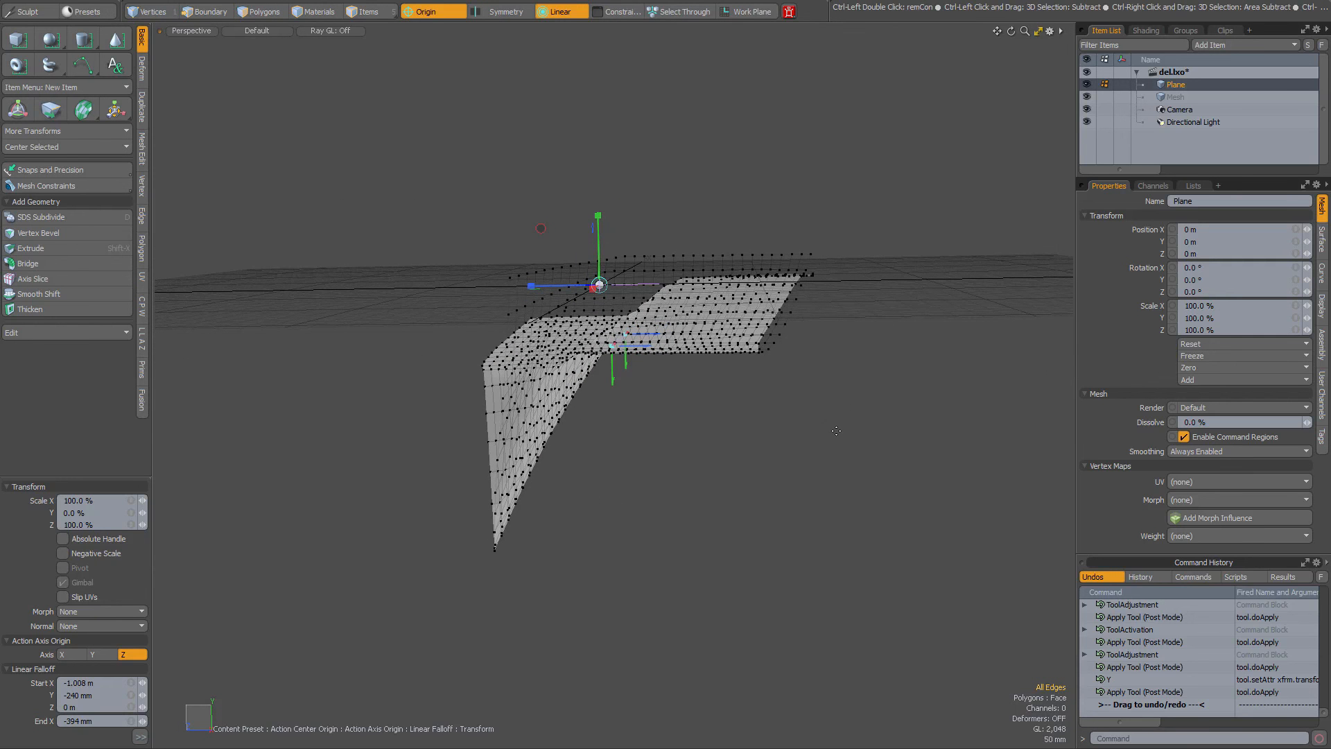
left_click_drag(836, 431, 624, 431, "ctrl")
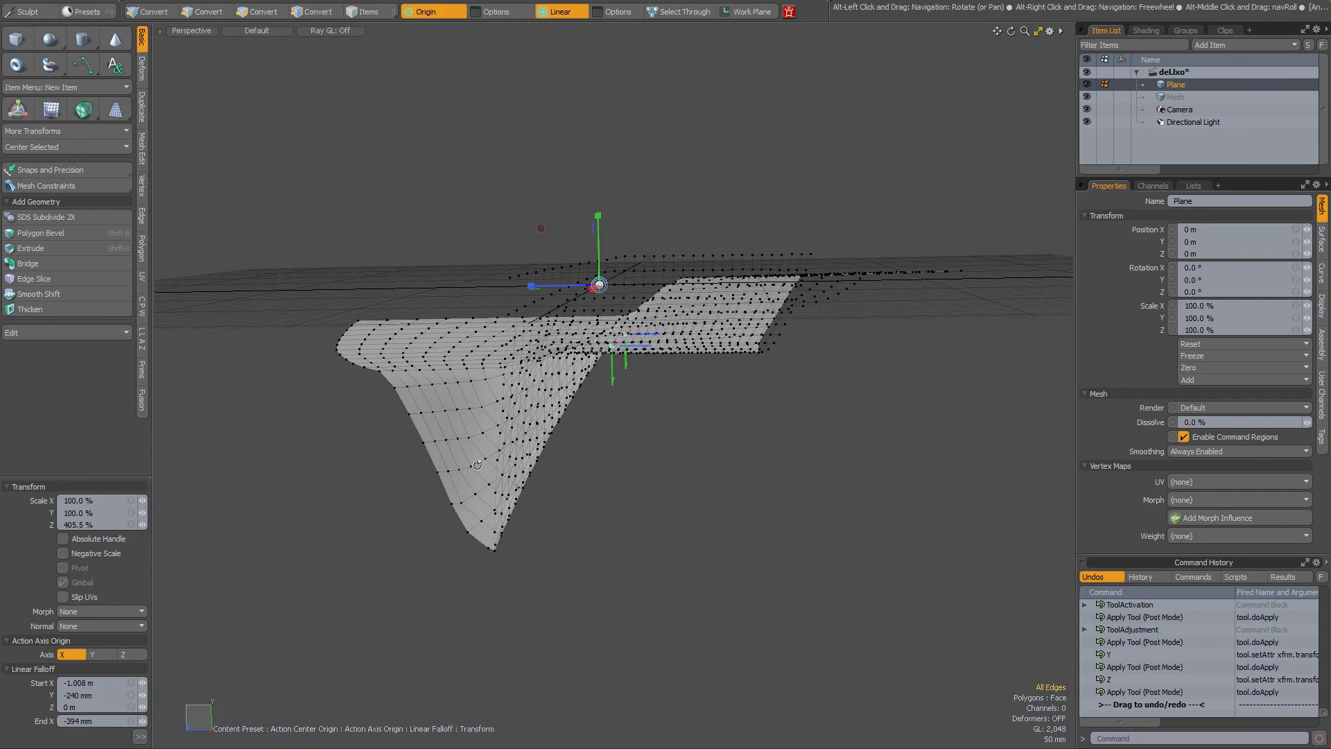
Draw a top-view falloff from about X 474 mm, Z -320 mm to X -500 mm and scale the mesh to about 6% in X.
left_click_drag(477, 466, 874, 488, "alt")
left_click_drag(575, 392, 843, 400, "alt")
left_click_drag(510, 382, 667, 373, "alt")
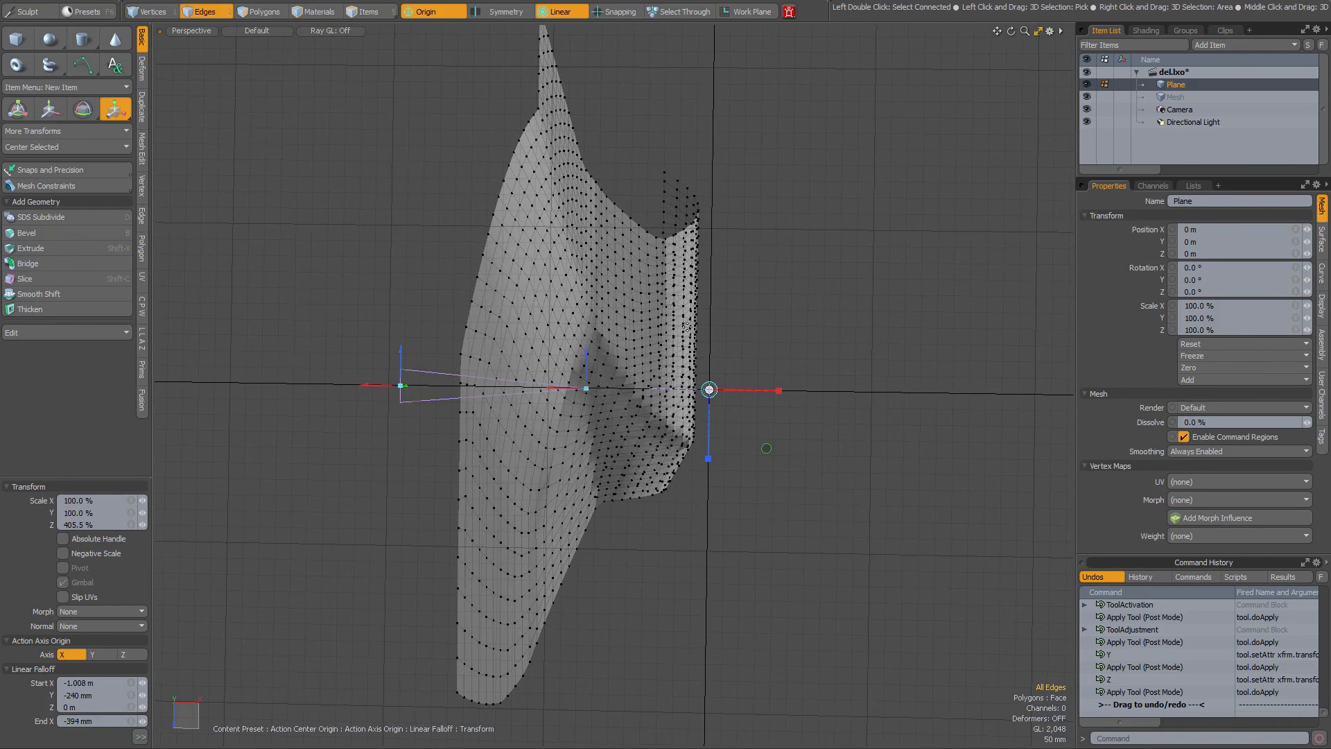
left_click_drag(562, 294, 843, 299)
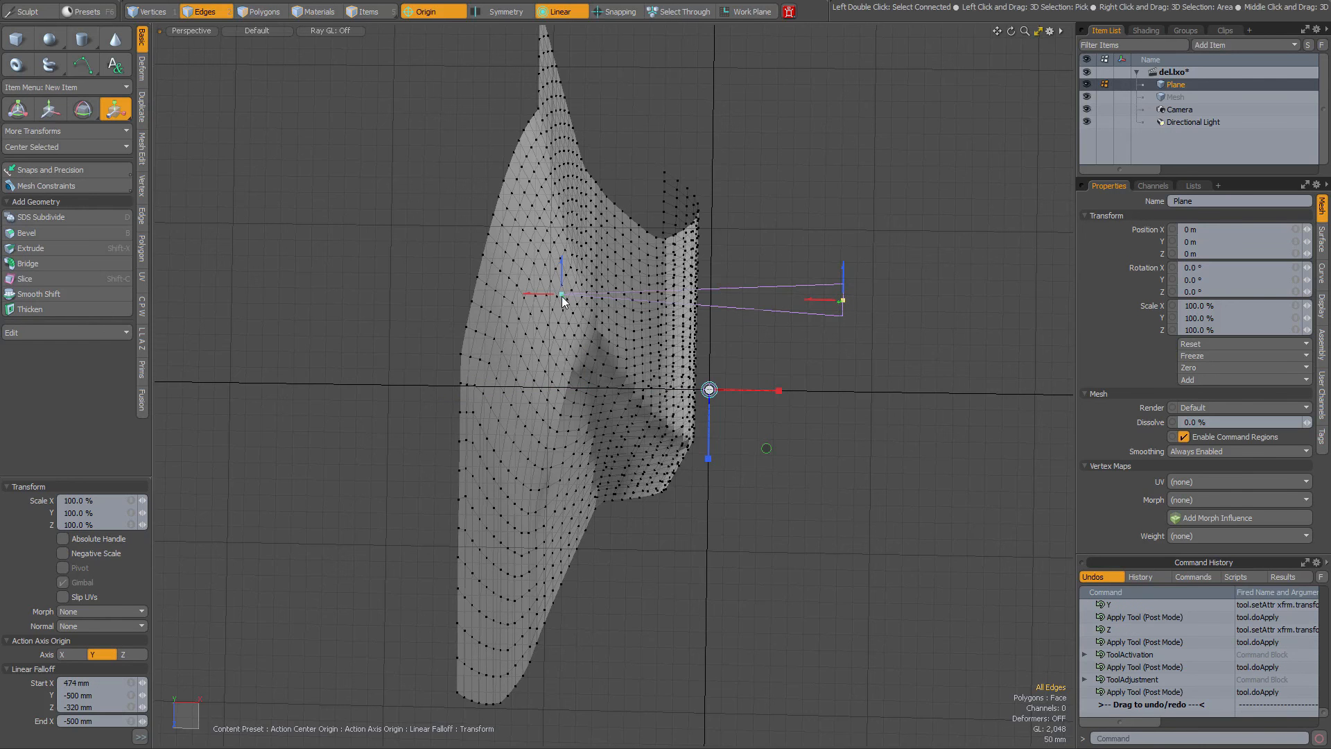
left_click_drag(644, 393, 622, 409, "alt")
left_click_drag(768, 281, 707, 282)
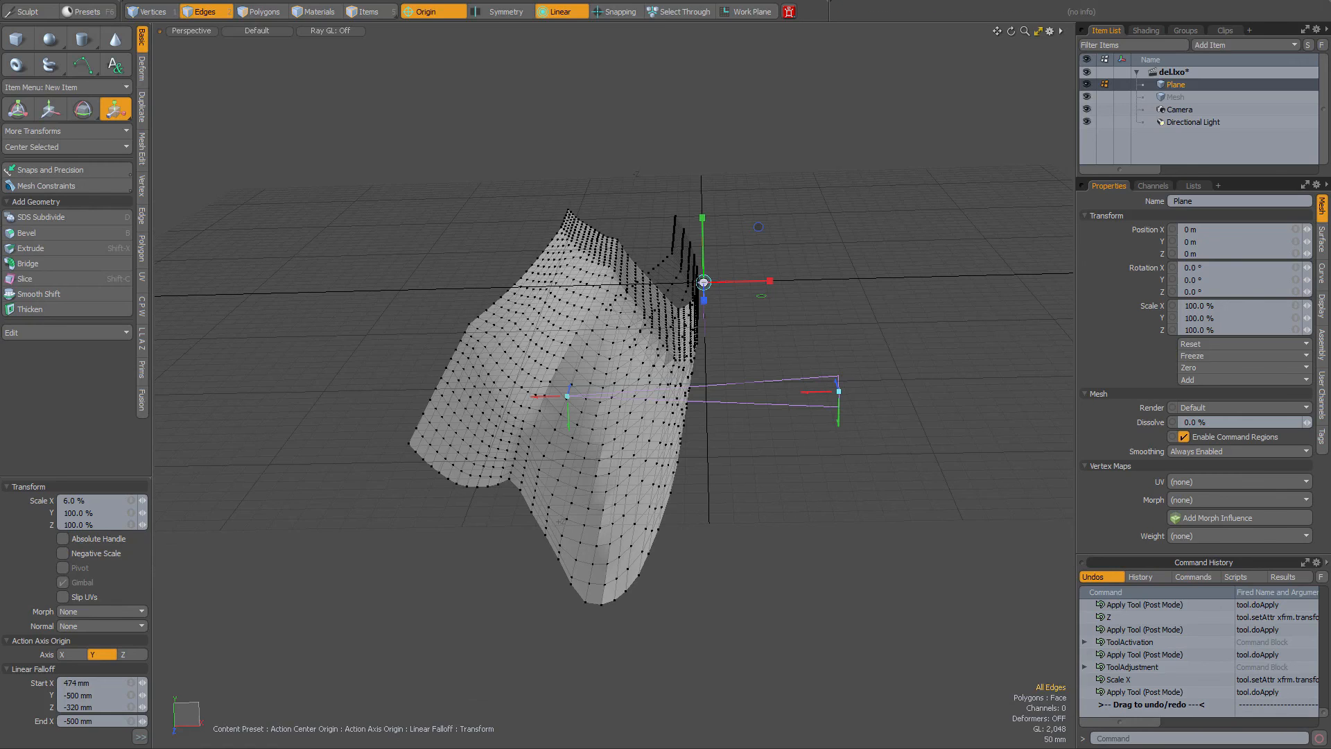